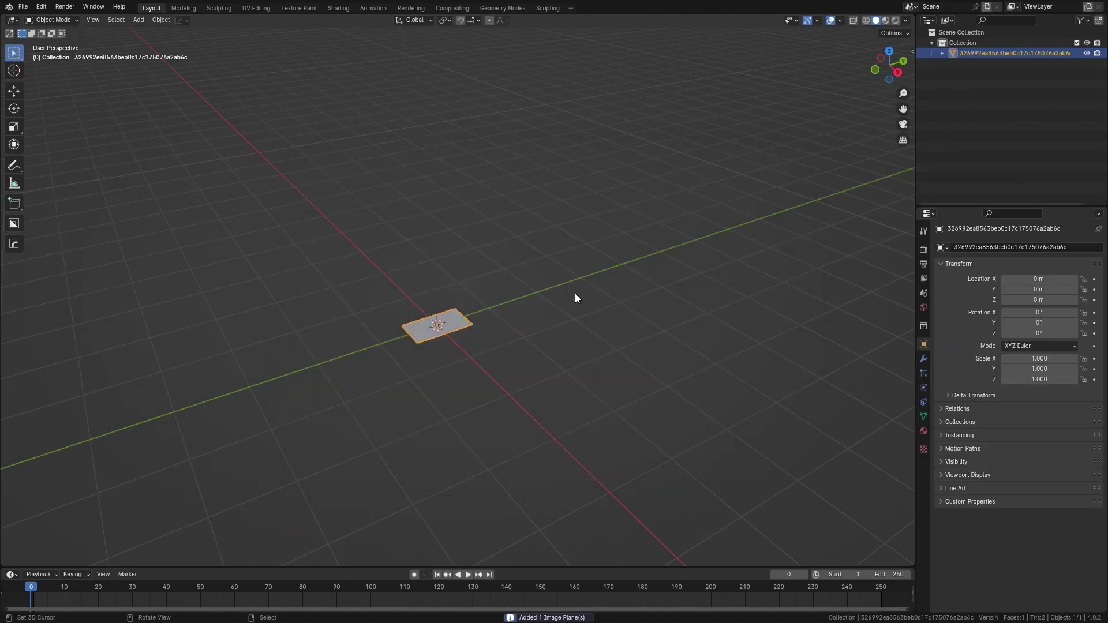
{"action": "scroll", "coordinate": [575, 298], "scroll_direction": "up", "scroll_amount": 3}
Step: Set viewport shading color to Texture and rotate the image plane 90° on X to stand upright
{"action": "left_click", "coordinate": [907, 21]}
{"action": "left_click", "coordinate": [931, 185]}
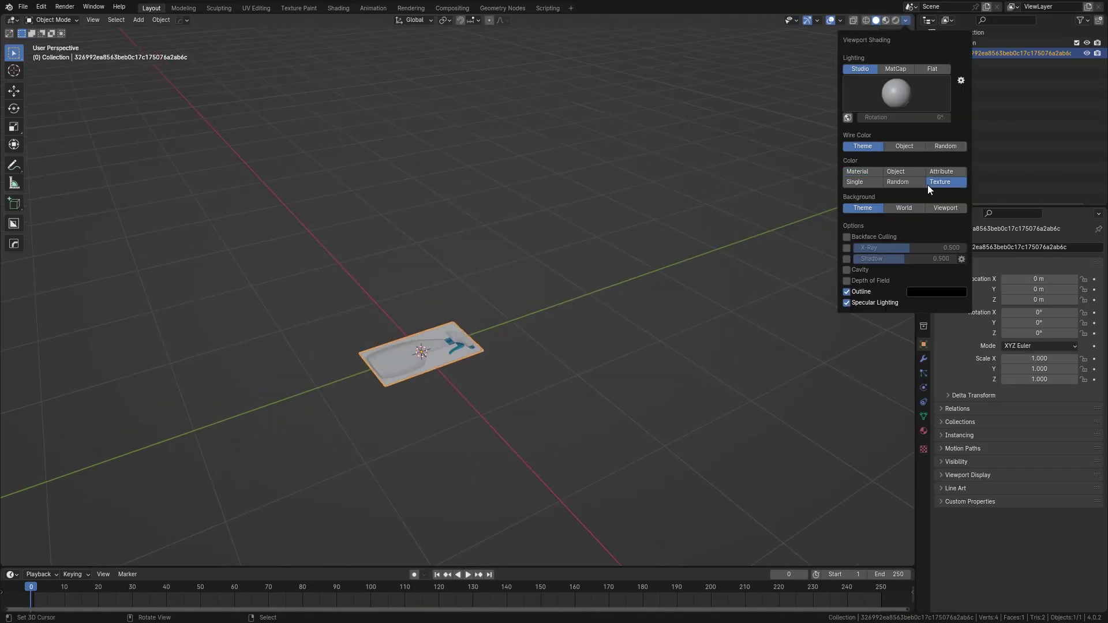
{"action": "type", "text": "rx"}
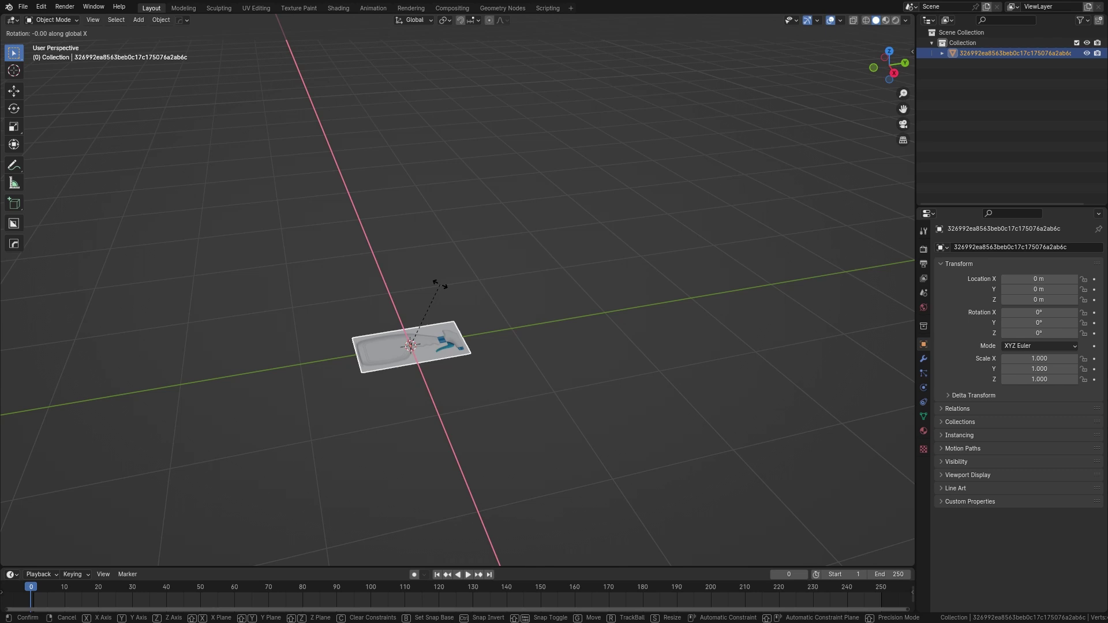
{"action": "type", "text": "90"}
{"action": "key", "text": "Return"}
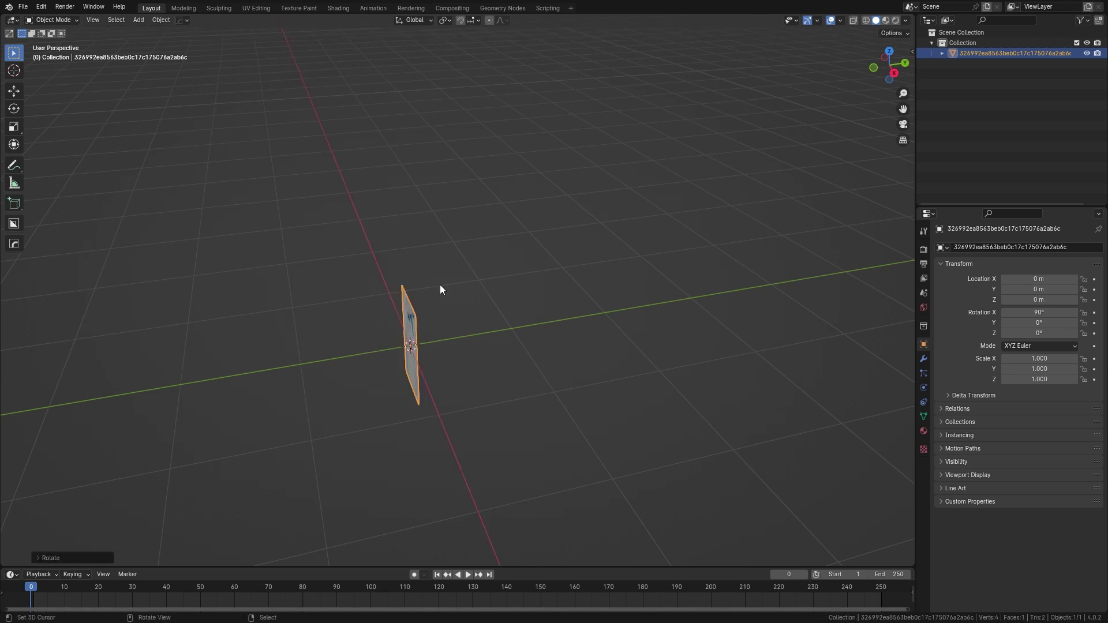
Step: In front orthographic view, knife-cut the plane along the bottle body outline and zigzag neck
{"action": "key", "text": "KP_1"}
{"action": "key", "text": "Tab"}
{"action": "key", "text": "KP_5"}
{"action": "key", "text": "KP_Decimal"}
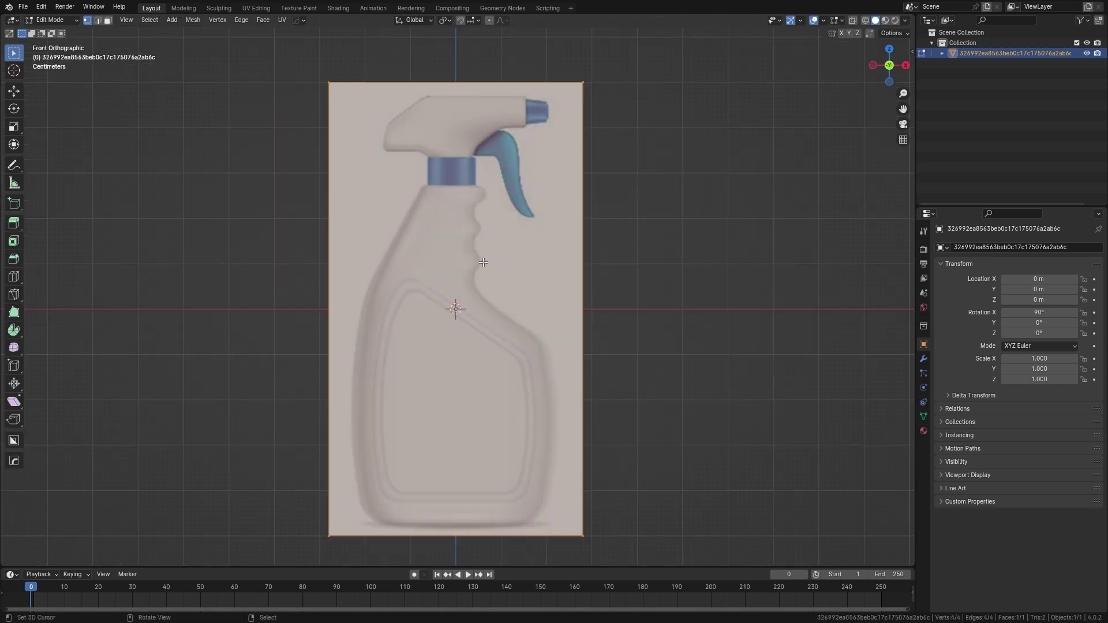
{"action": "key", "text": "k"}
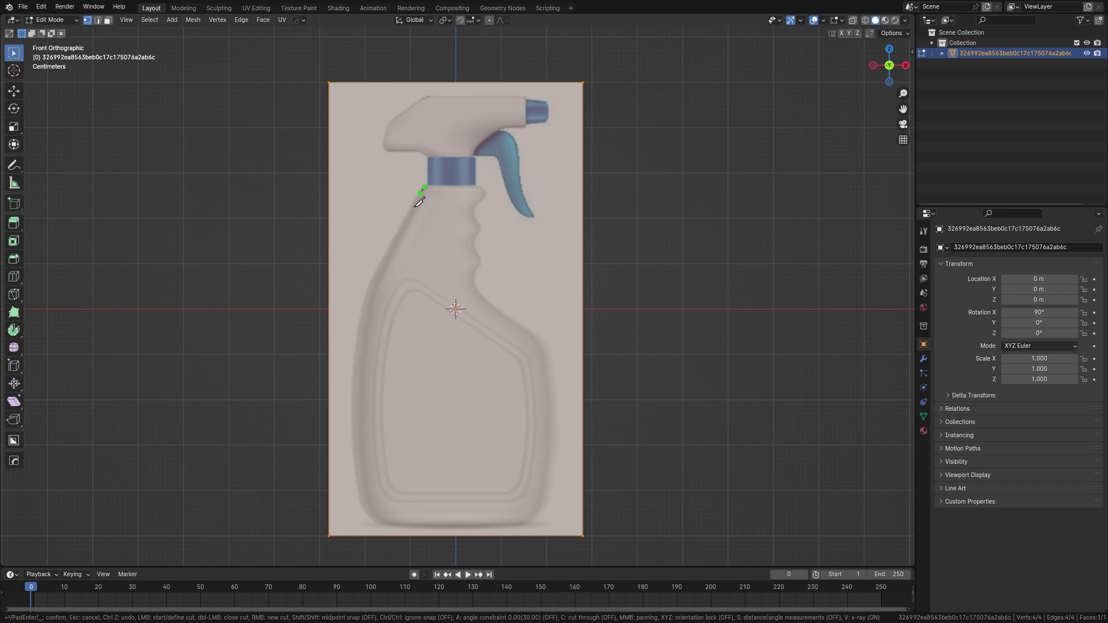
{"action": "left_click", "coordinate": [361, 296]}
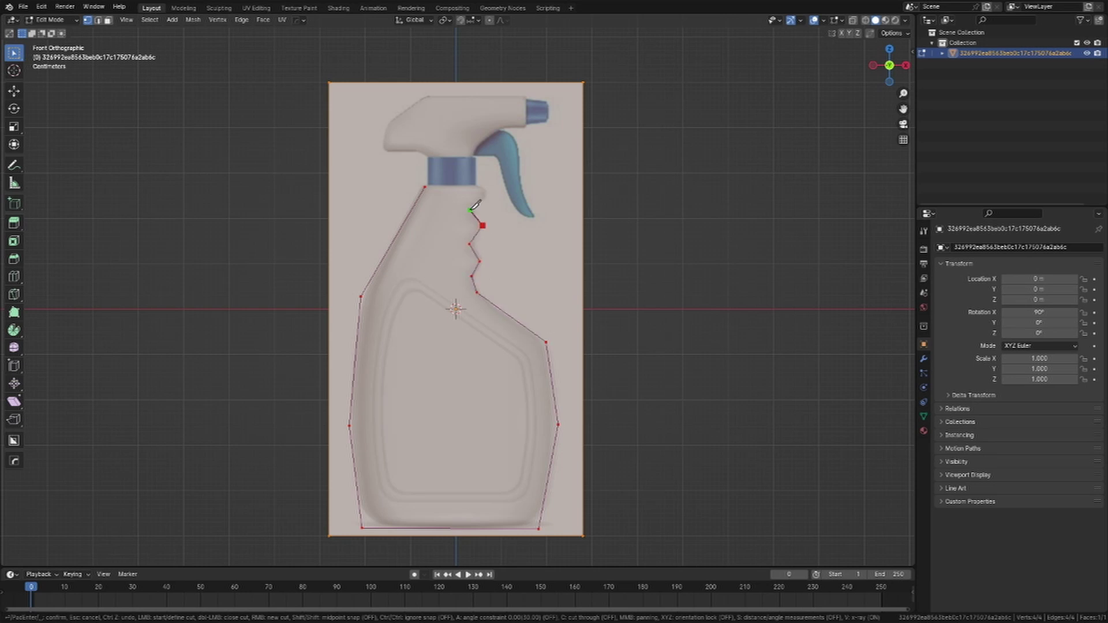
{"action": "key", "text": "Return"}
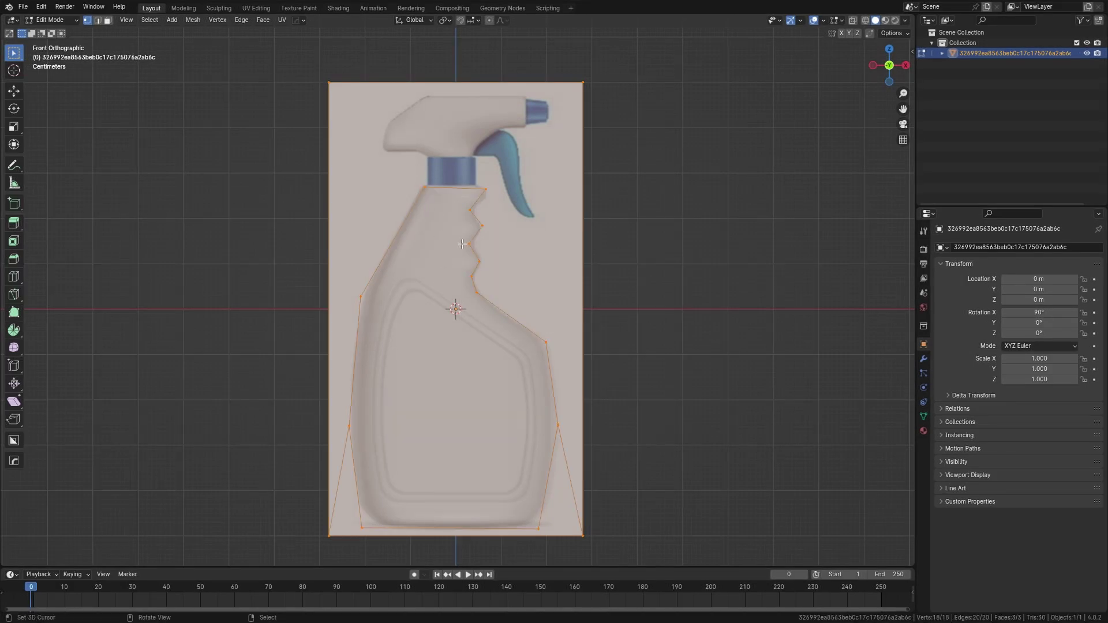
Step: Select the whole bottle shape and extrude it along Y into a thick slab
{"action": "middle_click_drag", "start_coordinate": [438, 284], "coordinate": [503, 348]}
{"action": "key", "text": "a"}
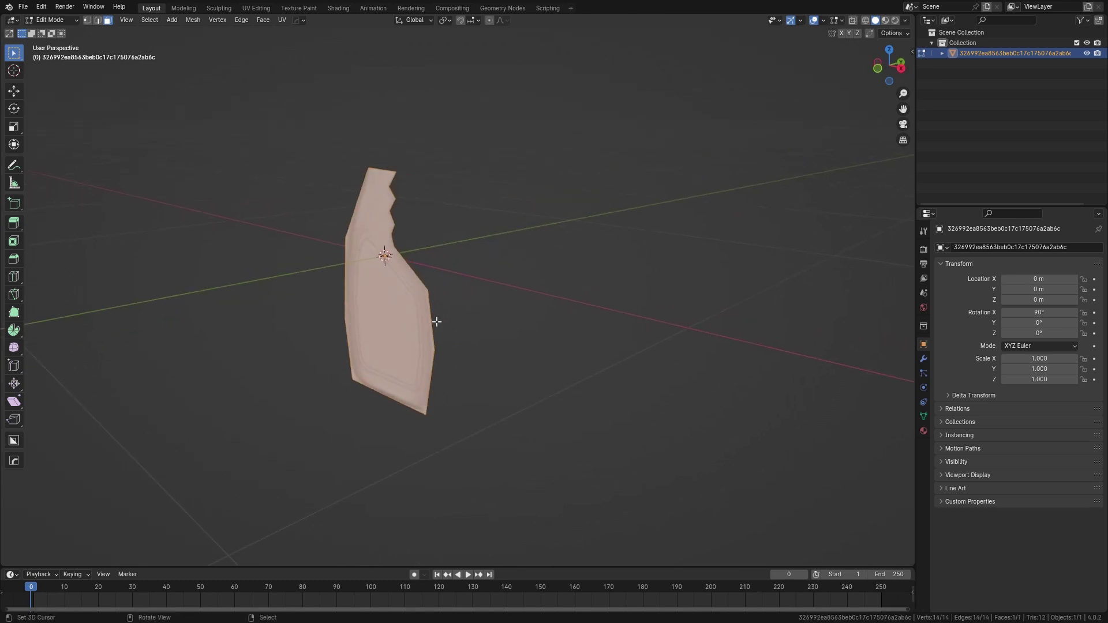
{"action": "scroll", "coordinate": [436, 317], "scroll_direction": "up", "scroll_amount": 2}
{"action": "key", "text": "e"}
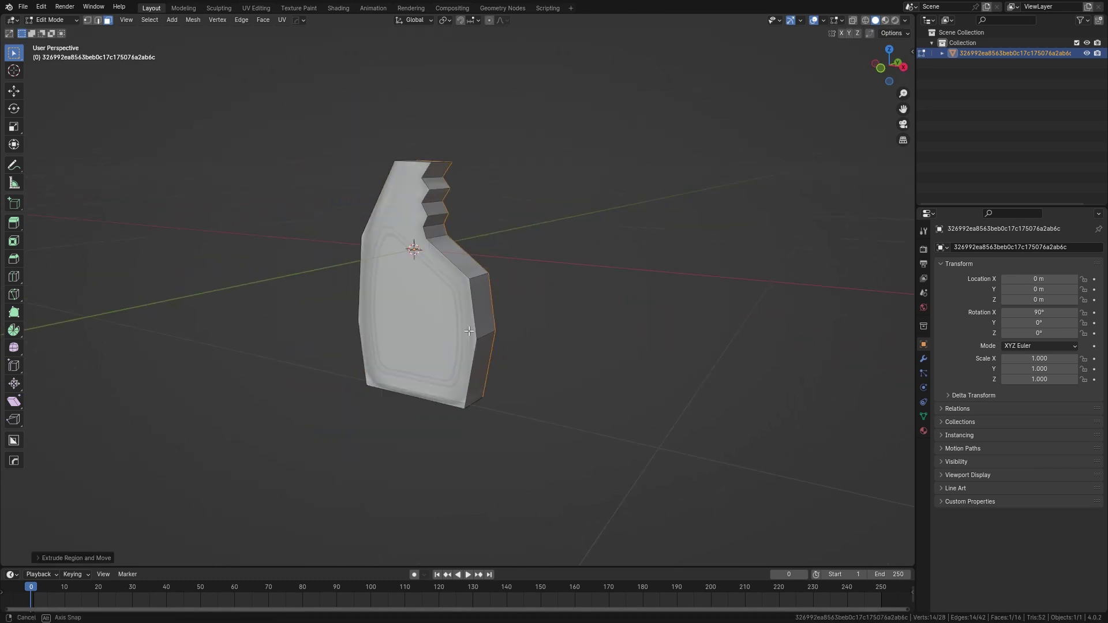
{"action": "key", "text": "y"}
{"action": "left_click", "coordinate": [344, 348]}
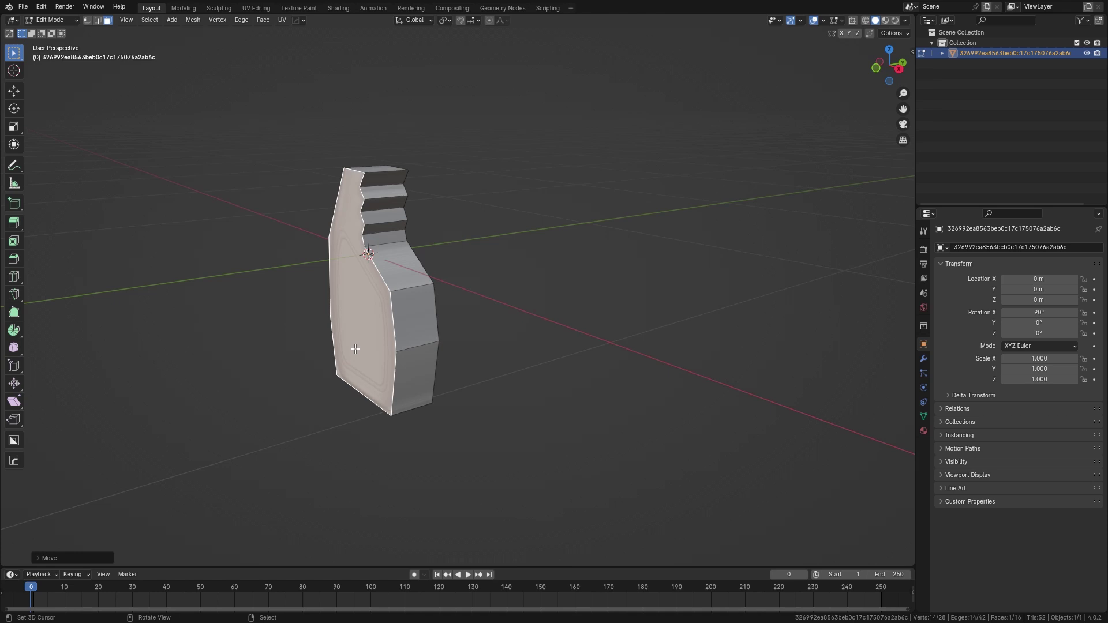
Step: Bevel the slab's selected front edges, then clear the selection
{"action": "middle_click_drag", "start_coordinate": [344, 349], "coordinate": [462, 225]}
{"action": "key", "text": "ctrl+b"}
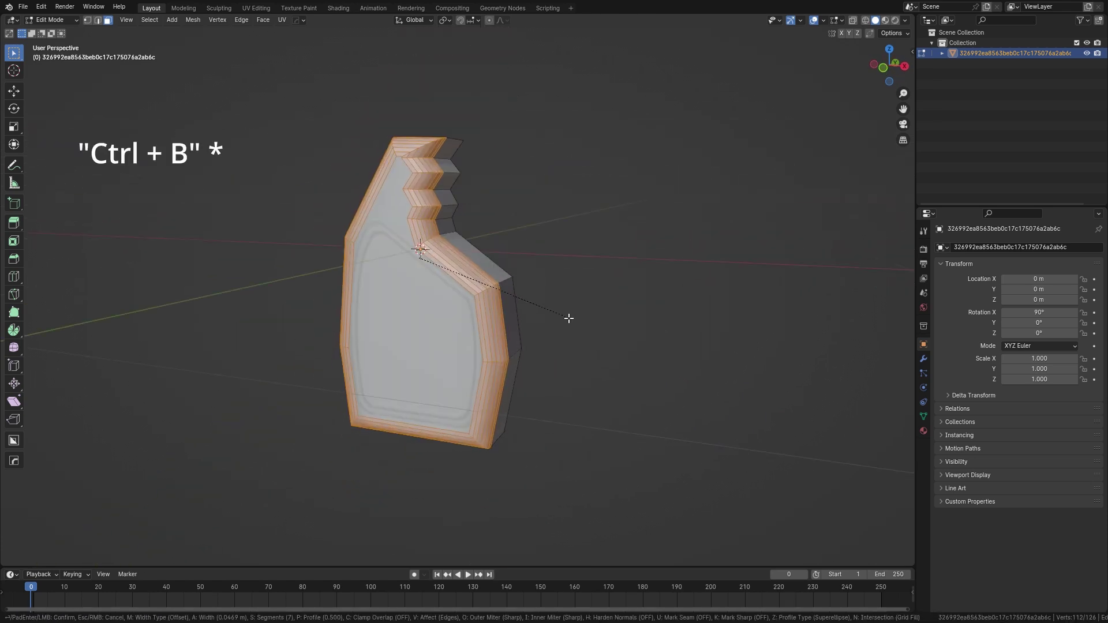
{"action": "left_click", "coordinate": [564, 315]}
{"action": "mouse_move", "coordinate": [564, 315]}
{"action": "middle_mouse_down"}
{"action": "mouse_move", "coordinate": [507, 329]}
{"action": "mouse_move", "coordinate": [392, 287]}
{"action": "middle_mouse_up"}
{"action": "left_click", "coordinate": [507, 321]}
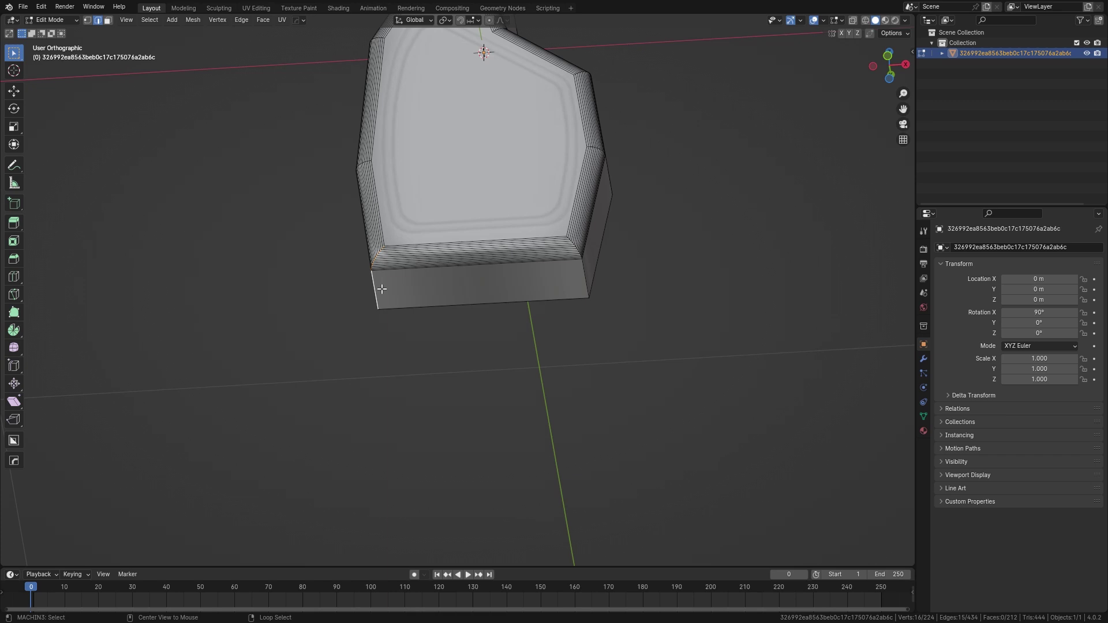
Step: In front view, round the bottle's bottom corners and bevel its side edges
{"action": "key", "text": "KP_1"}
{"action": "key", "text": "ctrl+b"}
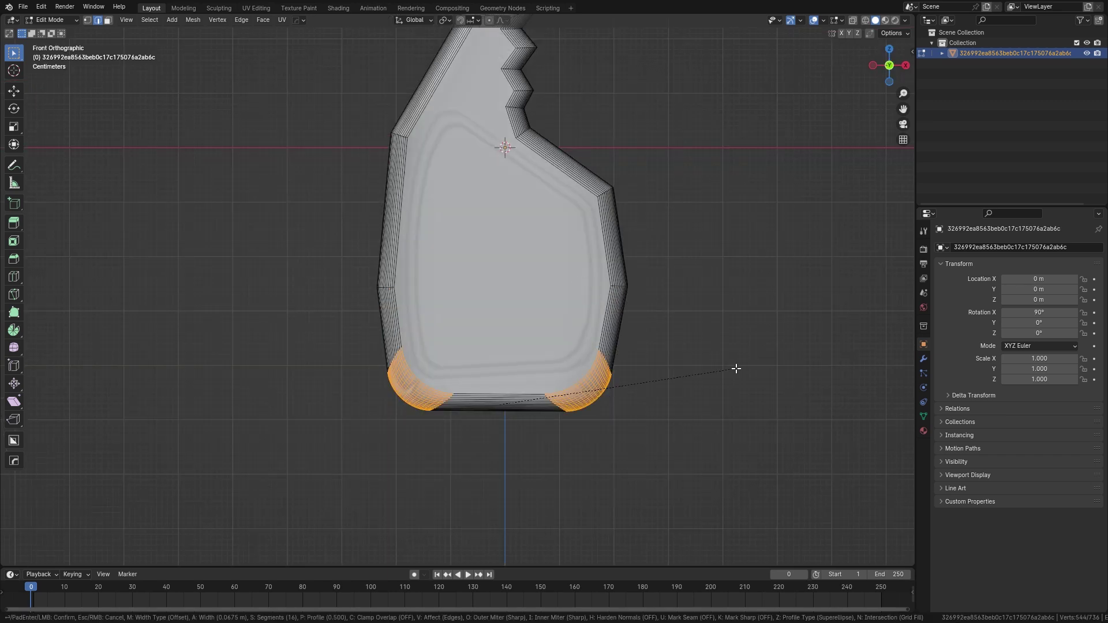
{"action": "left_click", "coordinate": [735, 369]}
{"action": "key", "text": "alt+a"}
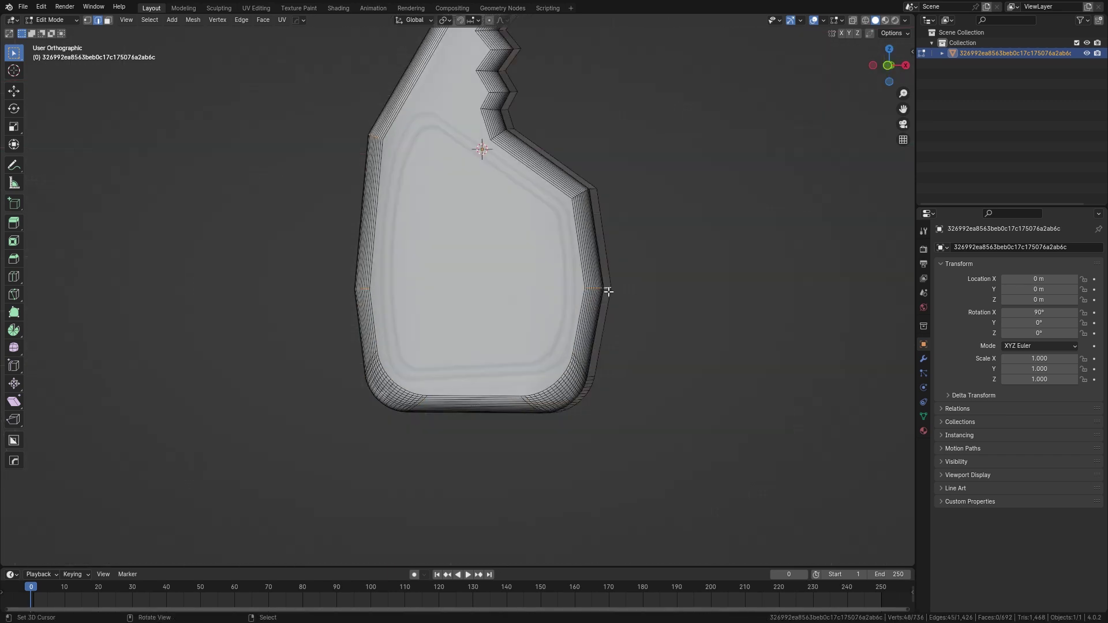
{"action": "key", "text": "ctrl+b"}
{"action": "left_click", "coordinate": [667, 208]}
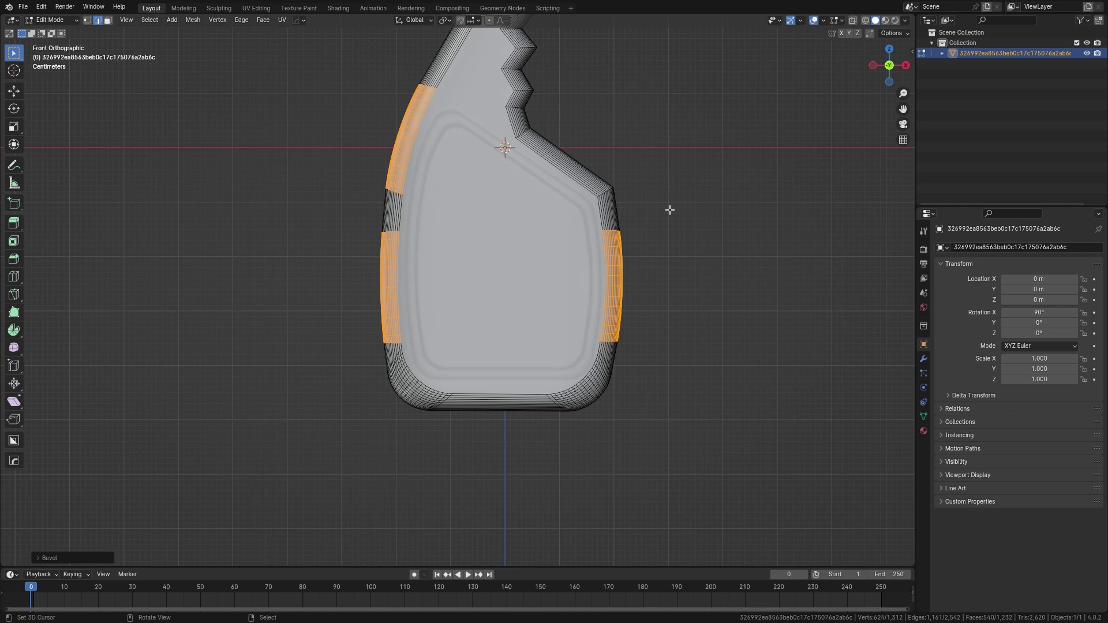
{"action": "scroll", "coordinate": [658, 243], "scroll_direction": "up", "scroll_amount": 3}
Step: Bevel the top-left body corner and slide the neck edge along X
{"action": "key", "text": "ctrl+b"}
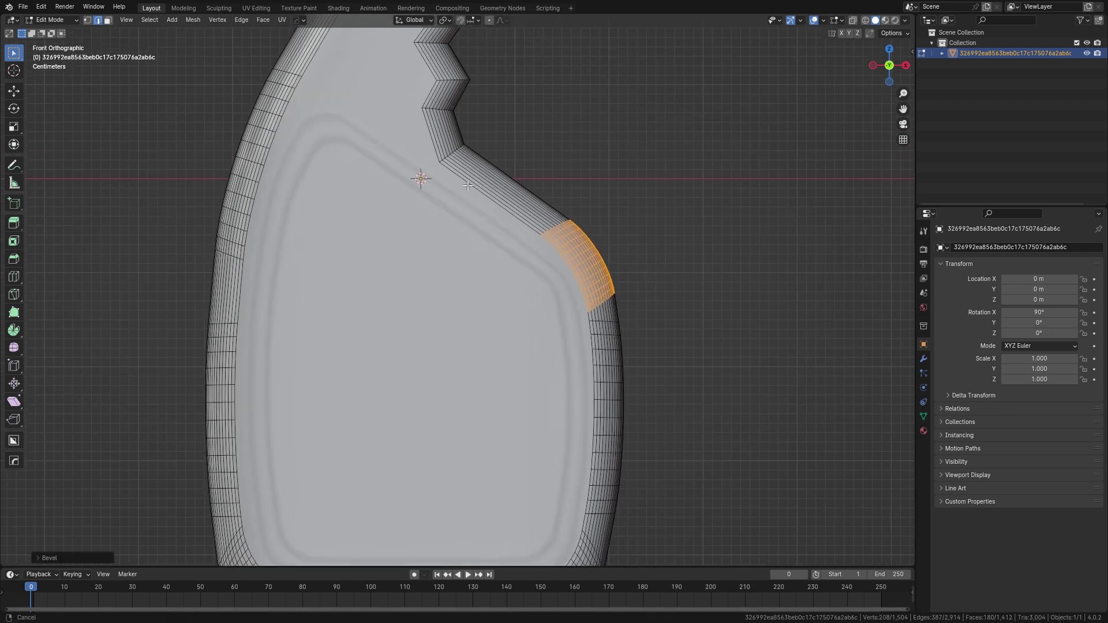
{"action": "scroll", "coordinate": [474, 214], "scroll_direction": "up", "scroll_amount": 5, "text": "shift"}
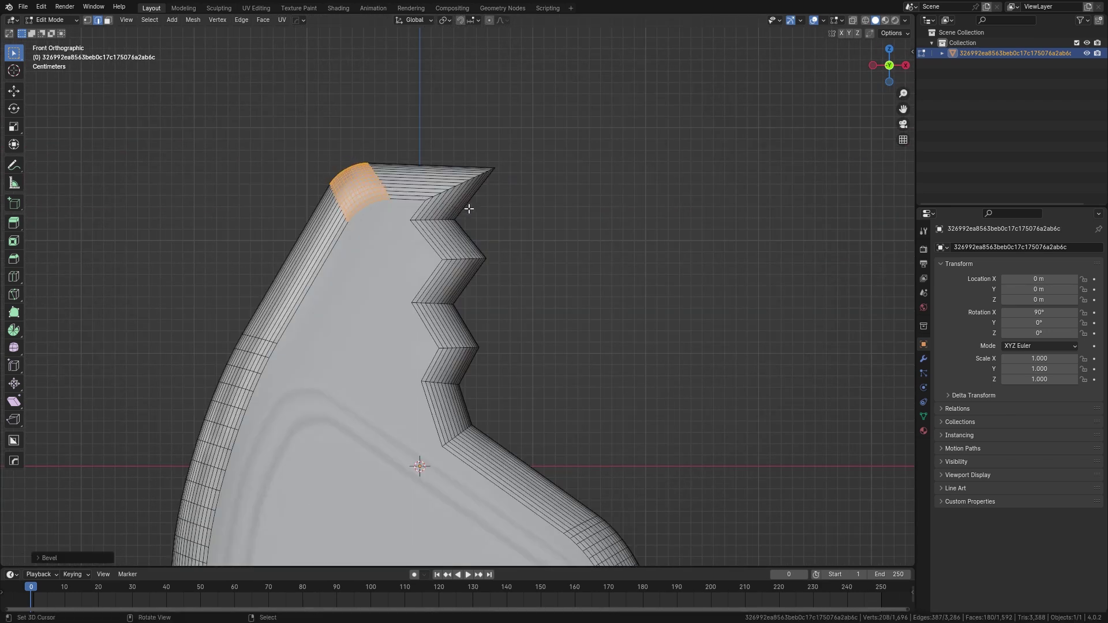
{"action": "left_click", "coordinate": [473, 213]}
{"action": "scroll", "coordinate": [480, 222], "scroll_direction": "down", "scroll_amount": 1}
{"action": "key", "text": "g"}
{"action": "key", "text": "x"}
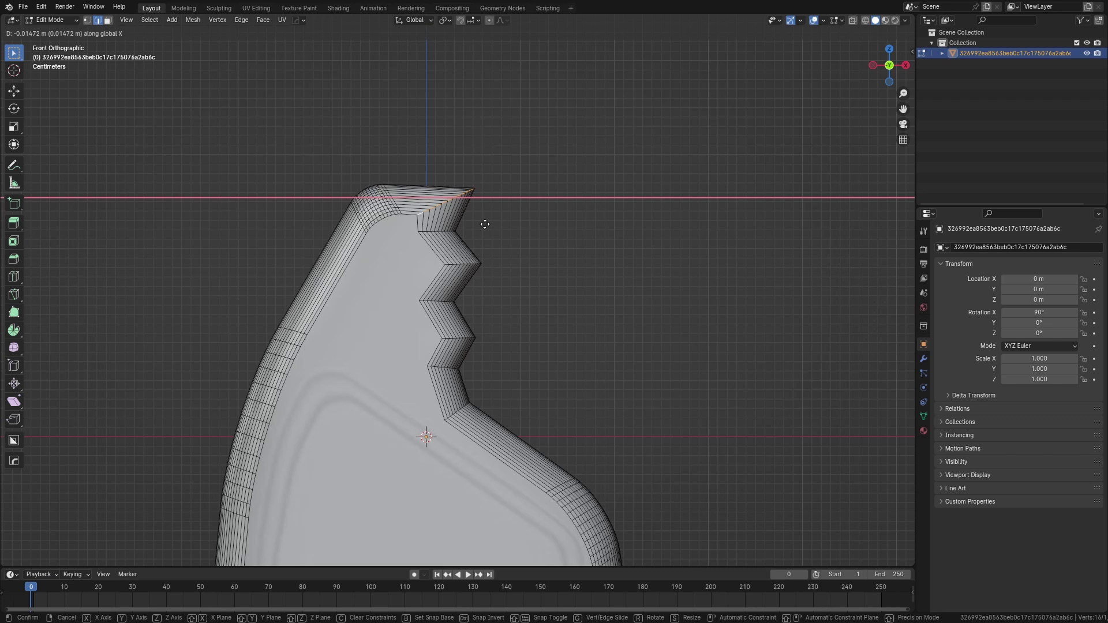
{"action": "left_click", "coordinate": [484, 227]}
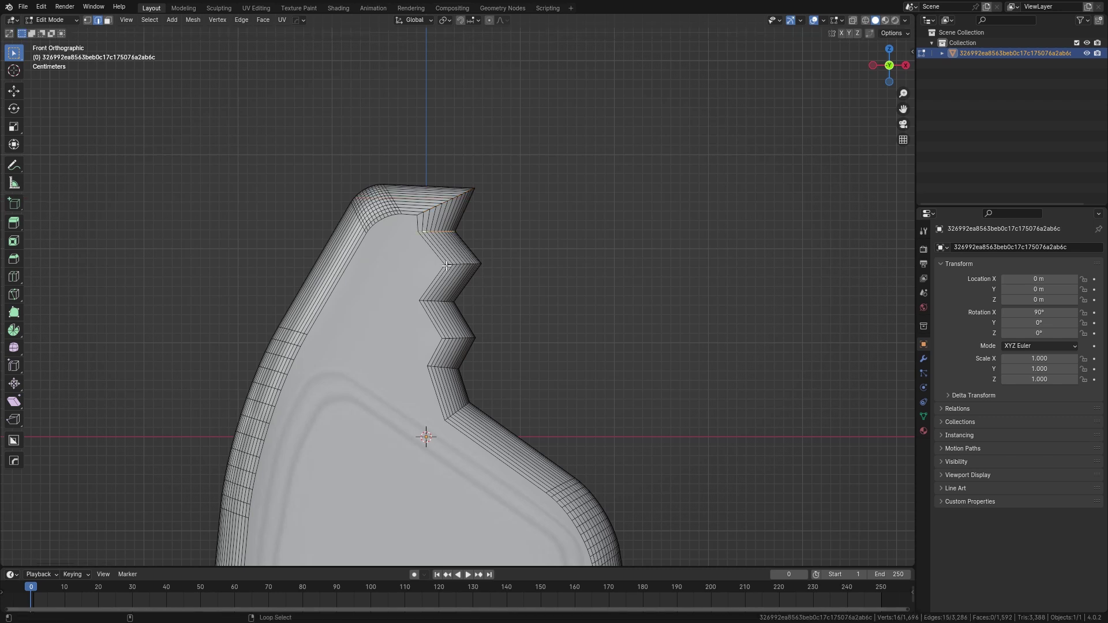
{"action": "scroll", "coordinate": [447, 265], "scroll_direction": "up", "scroll_amount": 3}
Step: Select the six zigzag neck loops and bevel them into wider grooves
{"action": "left_click", "coordinate": [434, 374], "text": "alt+shift"}
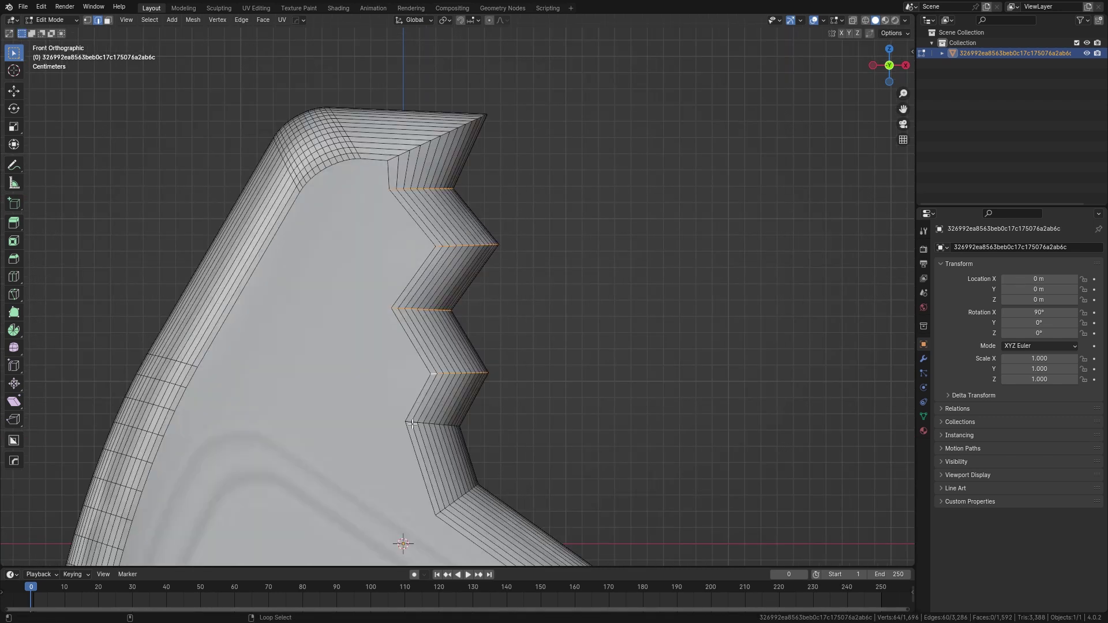
{"action": "left_click", "coordinate": [443, 509], "text": "alt+shift"}
{"action": "scroll", "coordinate": [442, 509], "scroll_direction": "down", "scroll_amount": 4}
{"action": "key", "text": "ctrl+b"}
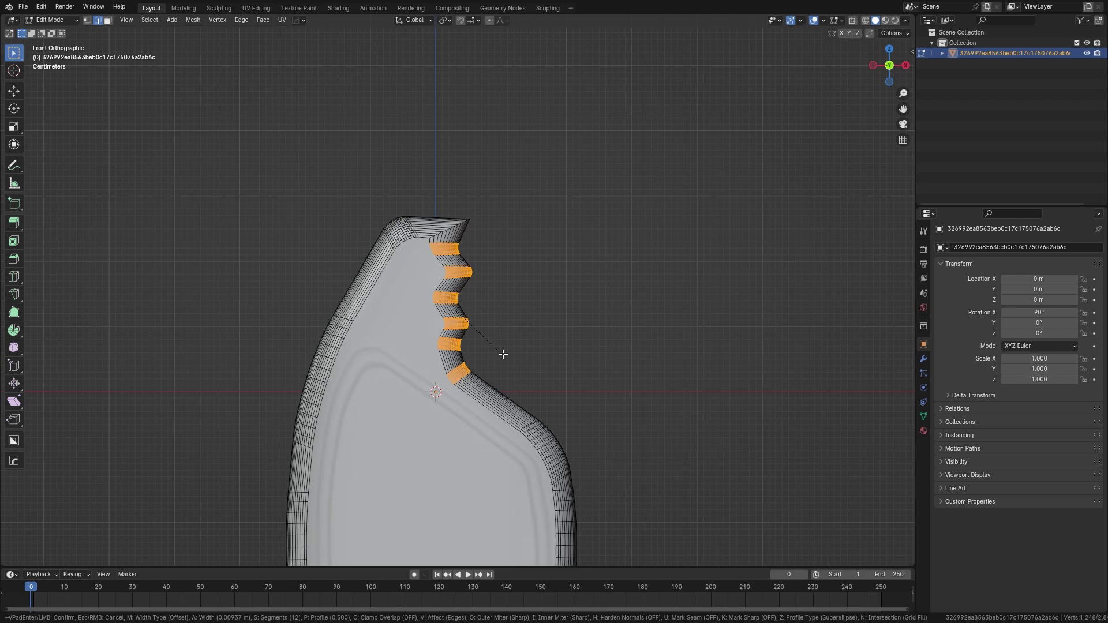
{"action": "left_click", "coordinate": [567, 257]}
{"action": "scroll", "coordinate": [567, 257], "scroll_direction": "up", "scroll_amount": 4}
Step: Bevel the top corner loop and return to Object Mode
{"action": "left_click", "coordinate": [414, 176], "text": "alt"}
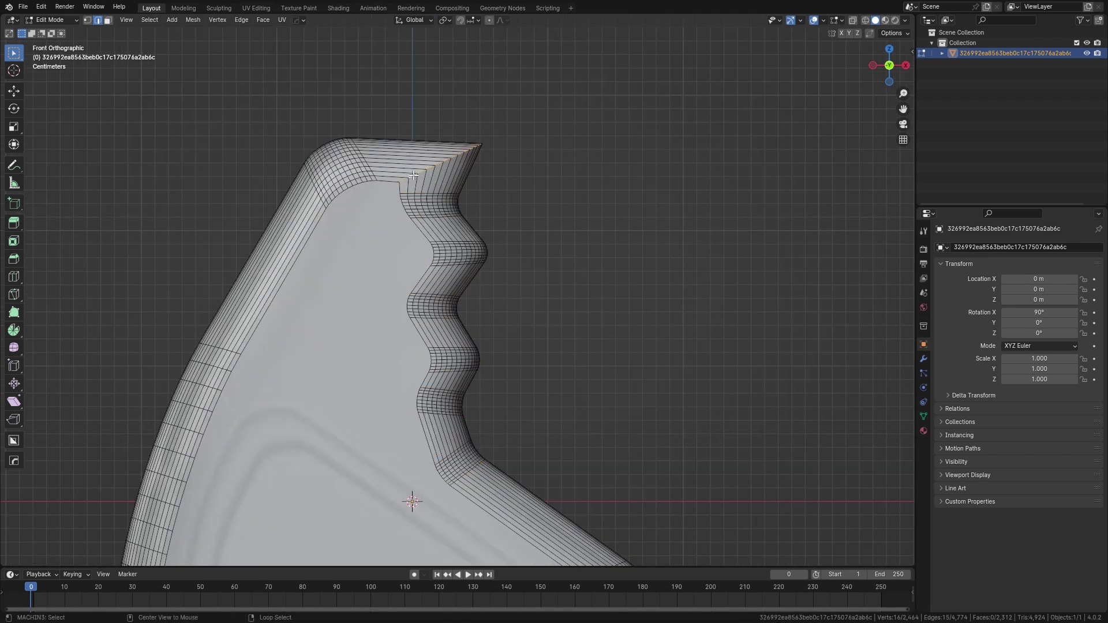
{"action": "key", "text": "ctrl+b"}
{"action": "left_click", "coordinate": [527, 180]}
{"action": "key", "text": "Tab"}
{"action": "middle_click_drag", "start_coordinate": [525, 183], "coordinate": [477, 210]}
Step: Remove the empty material slot from the bottle object
{"action": "left_click", "coordinate": [924, 431]}
{"action": "left_click", "coordinate": [1100, 257]}
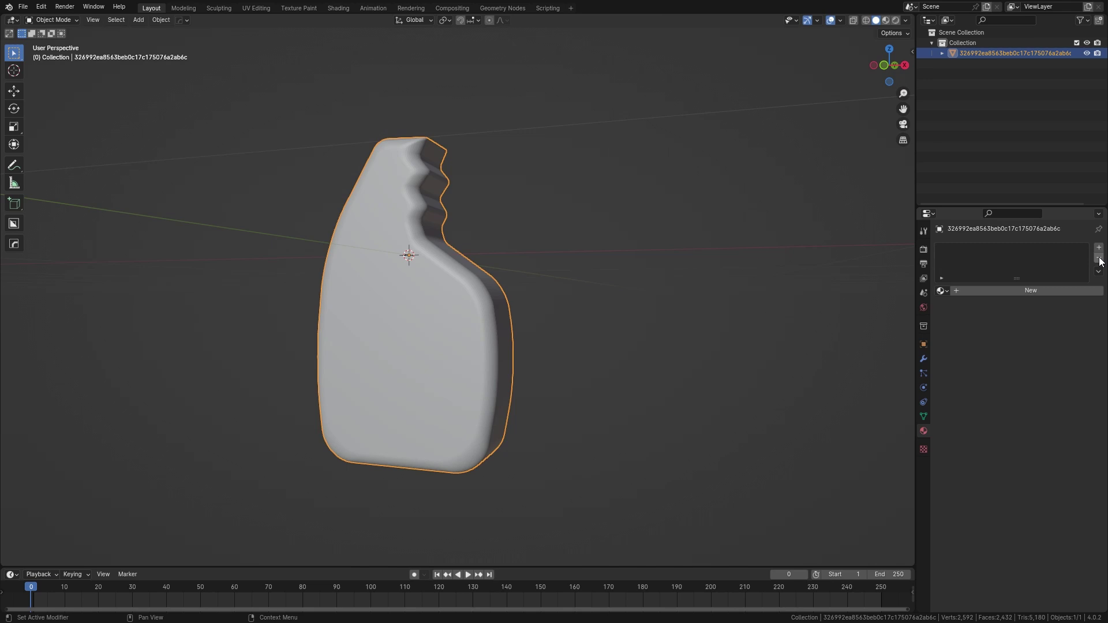
{"action": "mouse_move", "coordinate": [593, 269]}
{"action": "middle_mouse_down"}
{"action": "mouse_move", "coordinate": [649, 266]}
{"action": "mouse_move", "coordinate": [565, 268]}
{"action": "middle_mouse_up"}
Step: Rename the object to 'bottle' in the Outliner
{"action": "left_click", "coordinate": [923, 358]}
{"action": "double_click", "coordinate": [1004, 54]}
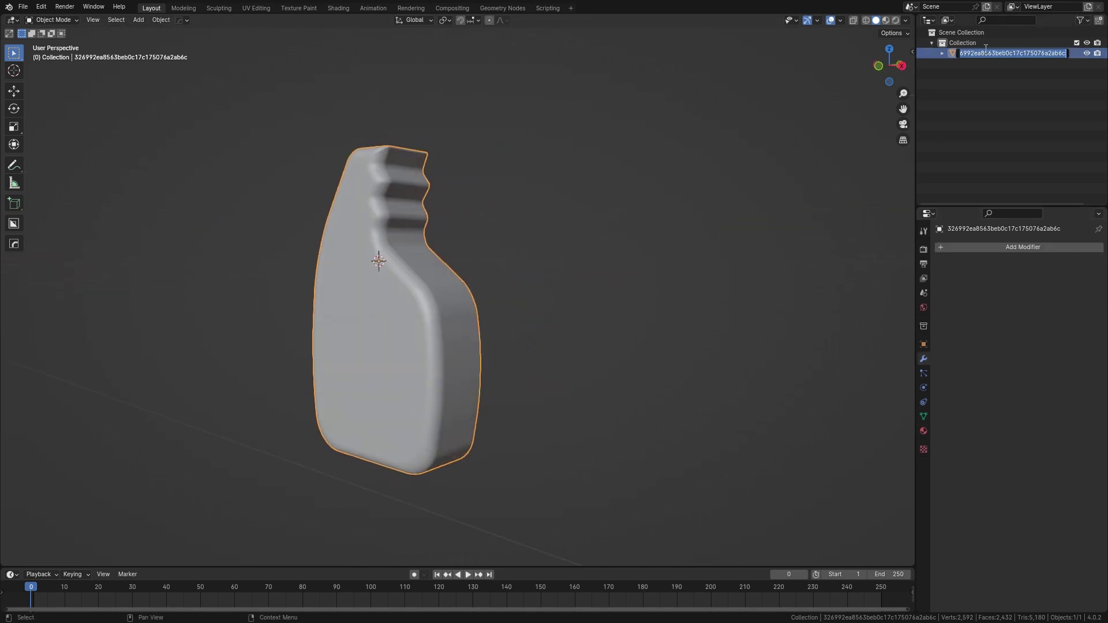
{"action": "type", "text": "bottle"}
{"action": "key", "text": "Return"}
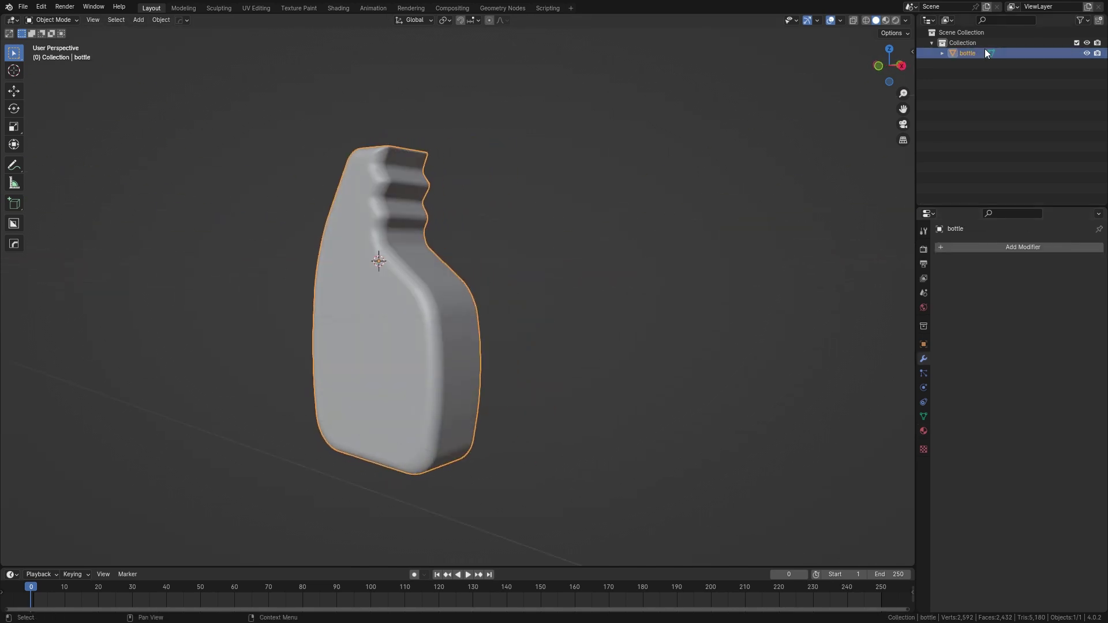
Step: Add a Mirror modifier to the bottle, mirroring across Y instead of X
{"action": "left_click", "coordinate": [962, 247]}
{"action": "left_click", "coordinate": [1016, 357]}
{"action": "middle_click_drag", "start_coordinate": [780, 329], "coordinate": [623, 319]}
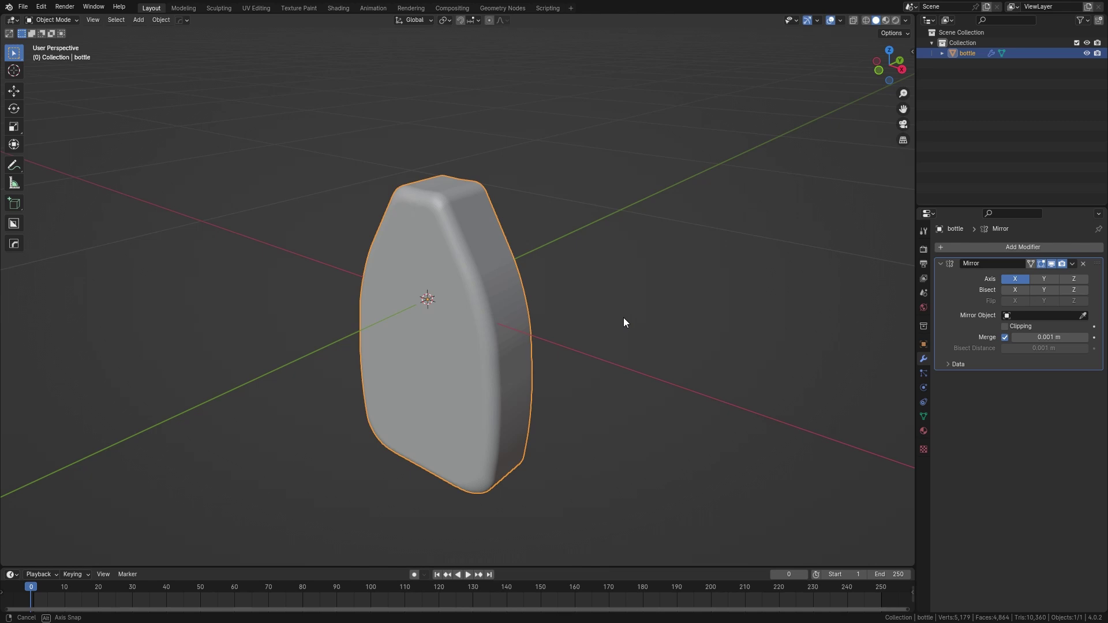
{"action": "left_click", "coordinate": [1014, 279]}
{"action": "key", "text": "Tab"}
{"action": "left_click", "coordinate": [1042, 280]}
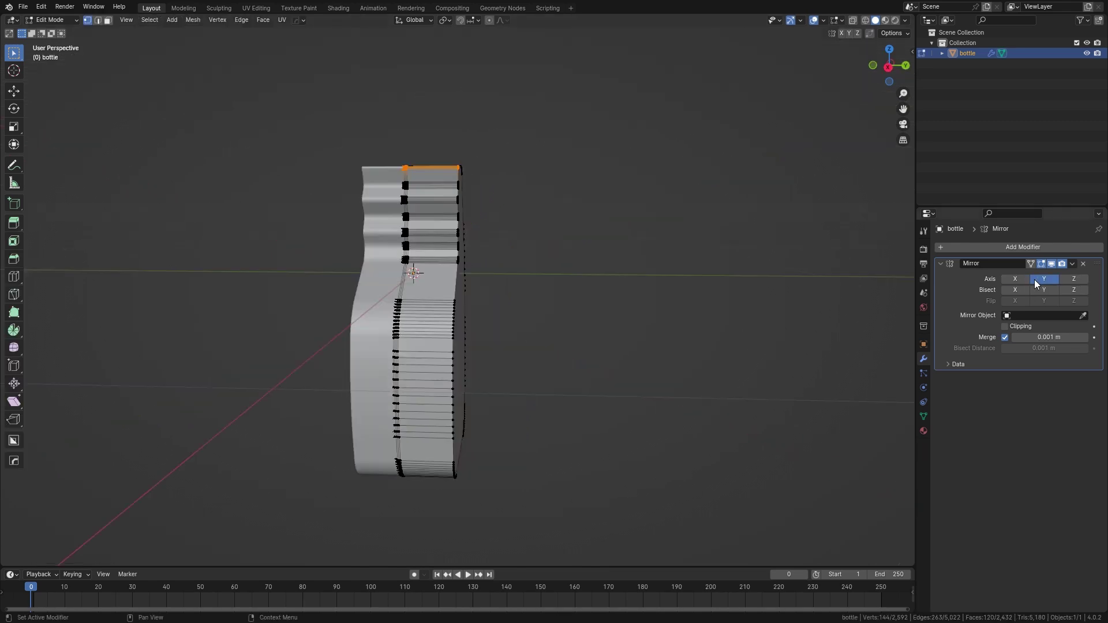
{"action": "middle_click_drag", "start_coordinate": [658, 286], "coordinate": [586, 290]}
Step: Select all the bottle geometry and slide it along Y toward the mirror plane
{"action": "key", "text": "a"}
{"action": "key", "text": "g"}
{"action": "key", "text": "x"}
{"action": "key", "text": "y"}
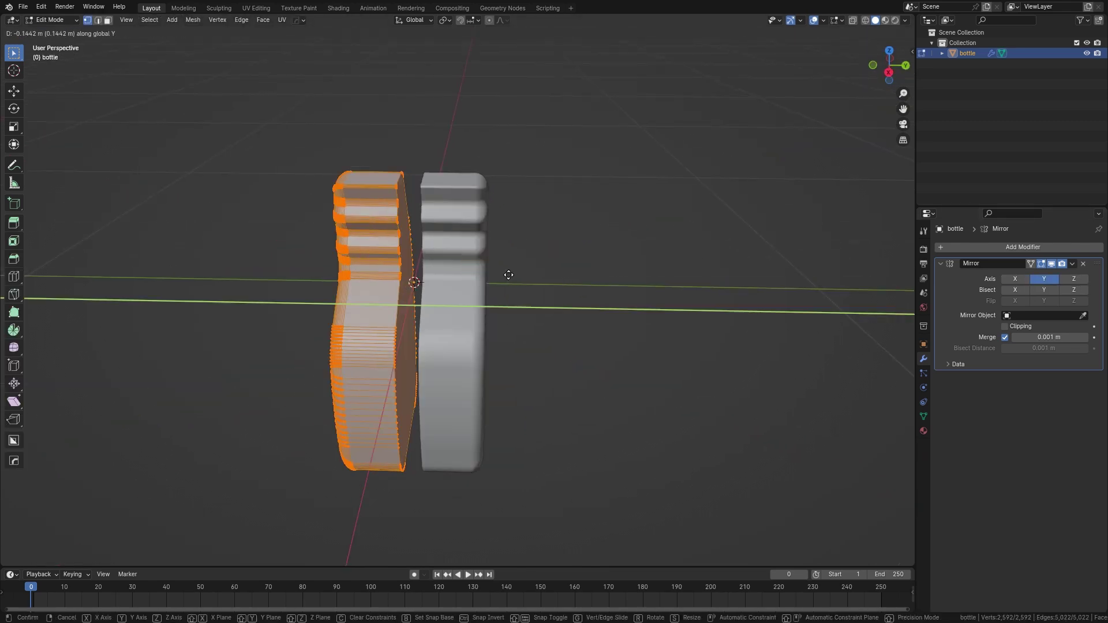
{"action": "middle_click_drag", "start_coordinate": [512, 276], "coordinate": [507, 270]}
{"action": "left_click", "coordinate": [494, 275]}
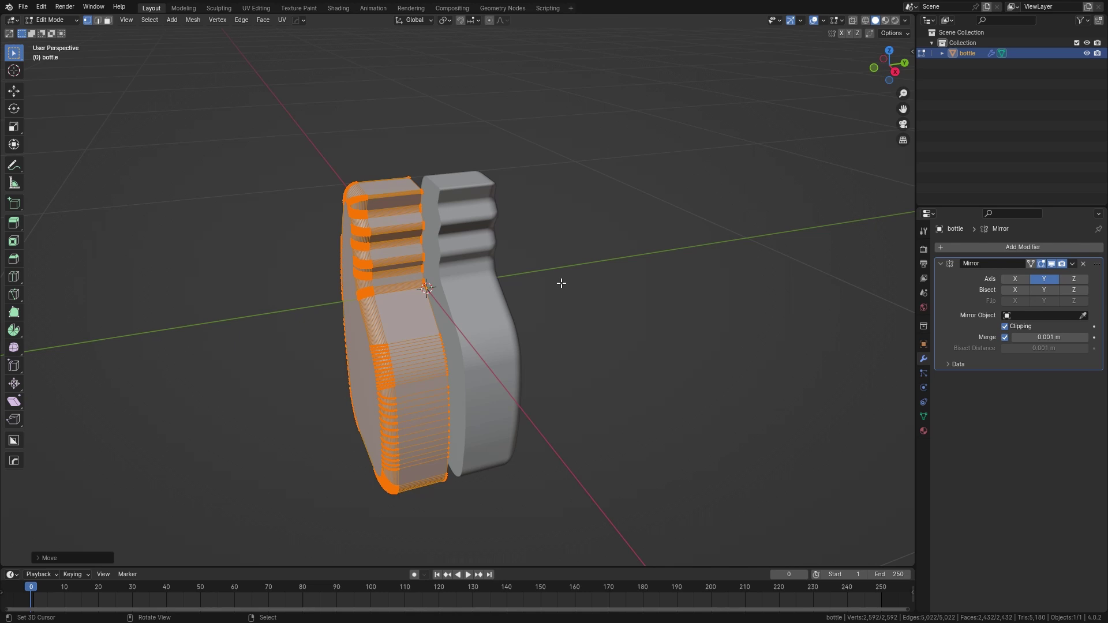
Step: Adjust the mesh along Y until both mirrored halves meet at the centre
{"action": "key", "text": "g"}
{"action": "key", "text": "y"}
{"action": "left_click", "coordinate": [615, 263]}
{"action": "mouse_move", "coordinate": [614, 264]}
{"action": "middle_mouse_down"}
{"action": "mouse_move", "coordinate": [538, 269]}
{"action": "mouse_move", "coordinate": [570, 297]}
{"action": "middle_mouse_up"}
{"action": "key", "text": "g"}
{"action": "key", "text": "y"}
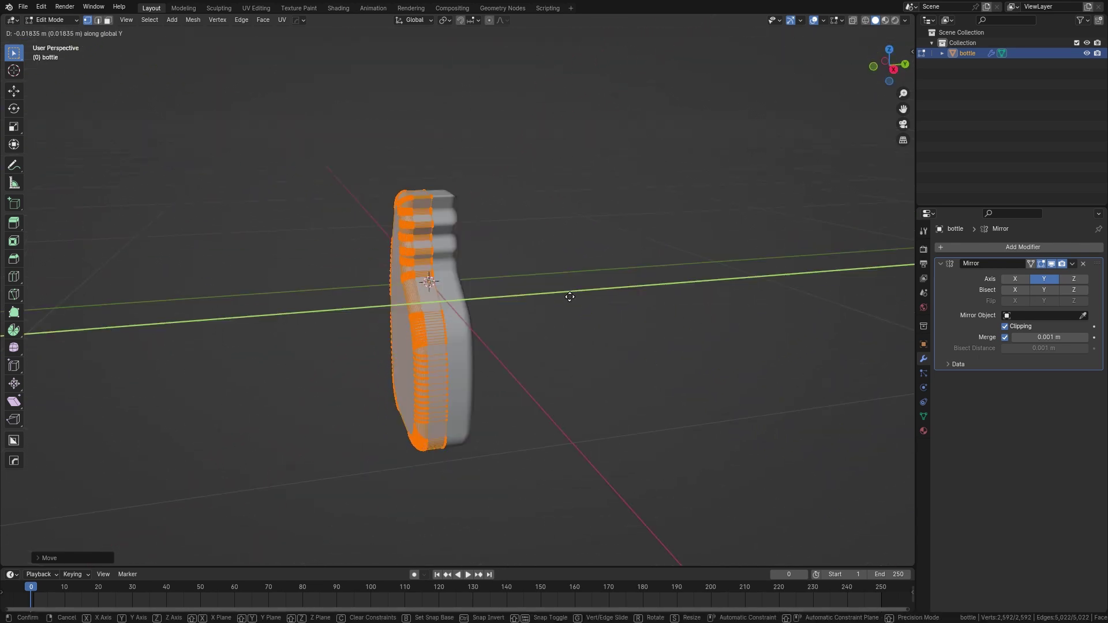
{"action": "left_click", "coordinate": [570, 297]}
Step: In front view, box-select the bottle's top part with see-through display on
{"action": "key", "text": "KP_1"}
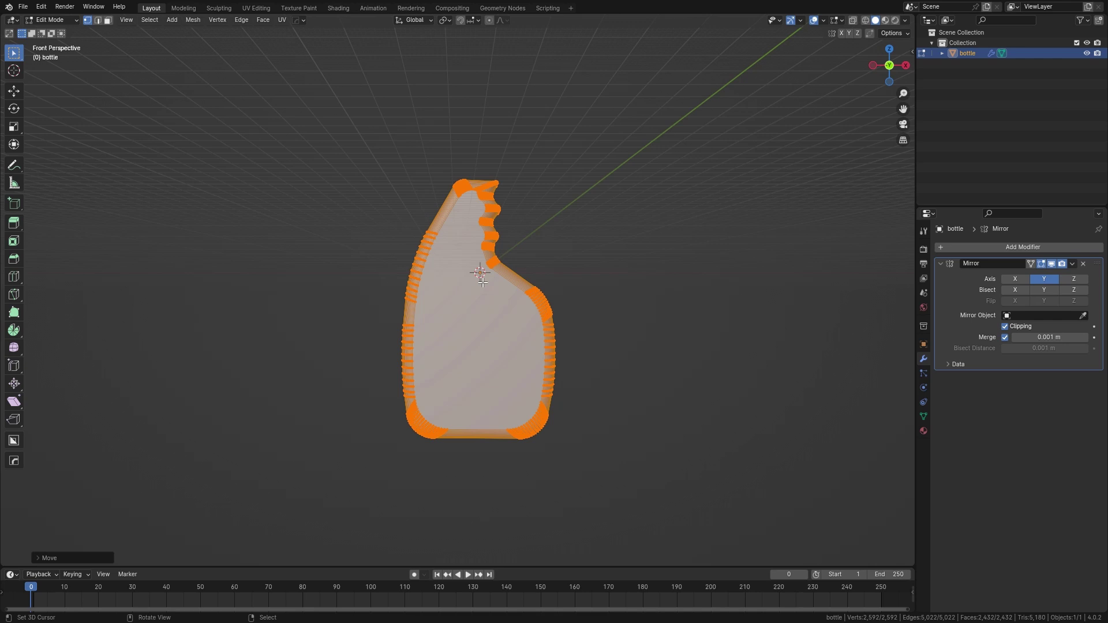
{"action": "scroll", "coordinate": [482, 282], "scroll_direction": "up", "scroll_amount": 3}
{"action": "key", "text": "alt+a"}
{"action": "key", "text": "alt+z"}
{"action": "left_click_drag", "start_coordinate": [317, 148], "coordinate": [549, 364]}
Step: Turn on Smooth proportional editing and move the selected neck vertices along Y
{"action": "middle_click_drag", "start_coordinate": [549, 364], "coordinate": [477, 351]}
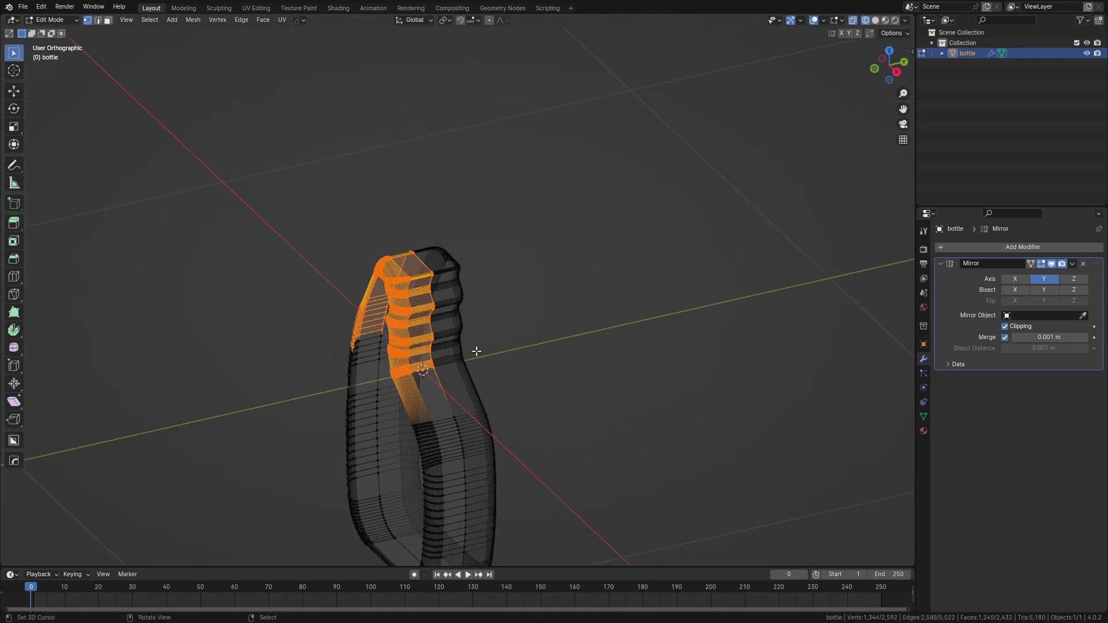
{"action": "left_click", "coordinate": [489, 20]}
{"action": "left_click", "coordinate": [508, 20]}
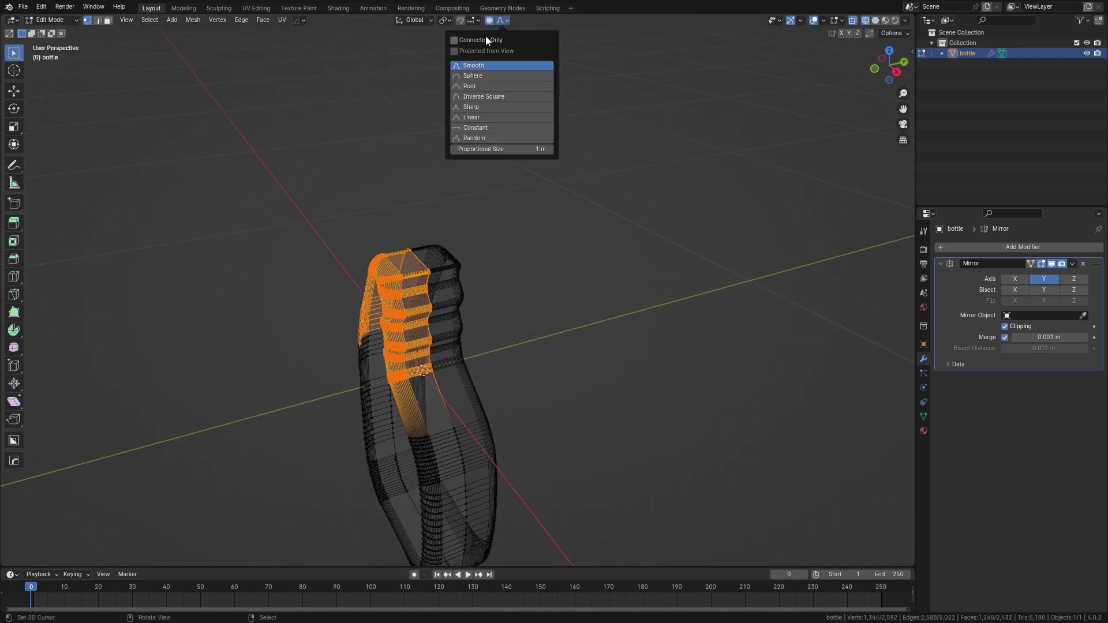
{"action": "scroll", "coordinate": [451, 247], "scroll_direction": "up", "scroll_amount": 2}
{"action": "scroll", "coordinate": [493, 262], "scroll_direction": "up", "scroll_amount": 2}
{"action": "key", "text": "alt+z"}
{"action": "key", "text": "g"}
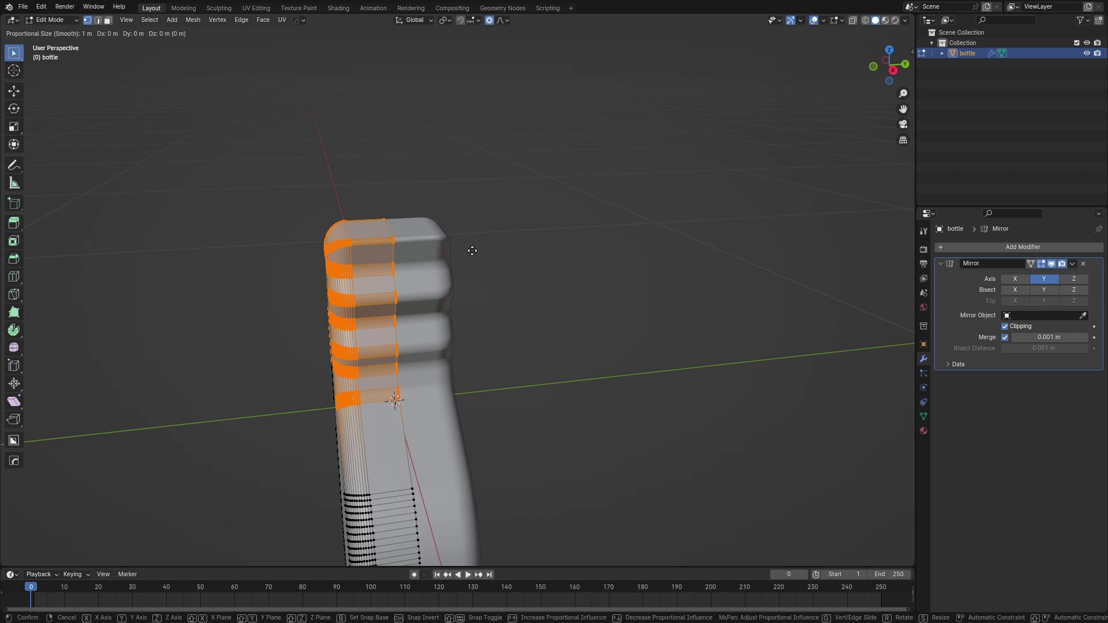
{"action": "key", "text": "x"}
{"action": "key", "text": "y"}
{"action": "scroll", "coordinate": [485, 250], "scroll_direction": "up", "scroll_amount": 8}
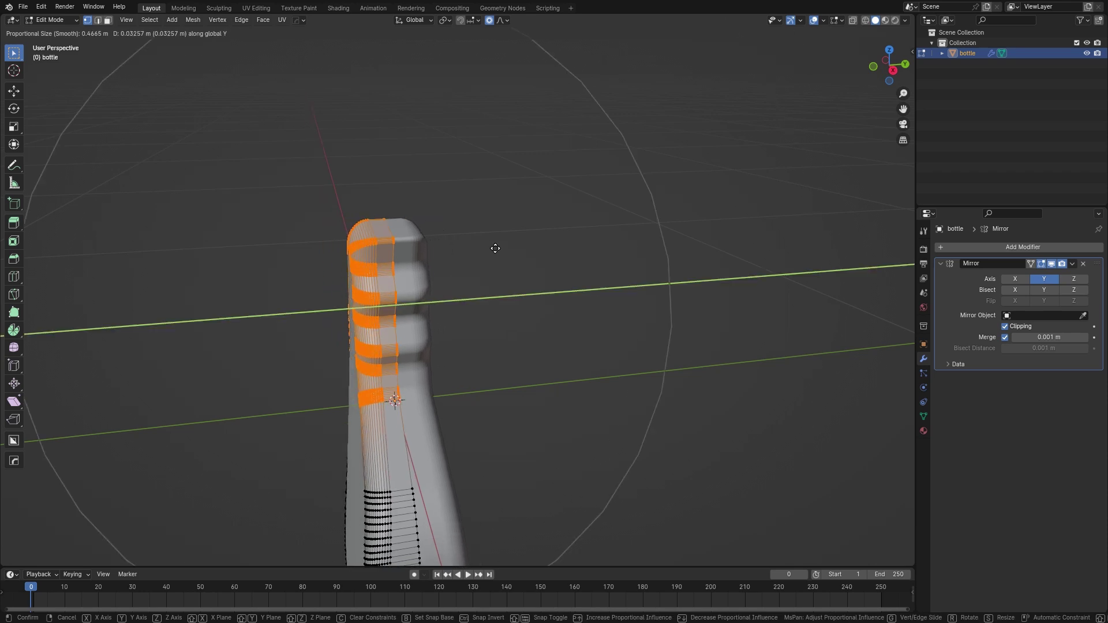
{"action": "scroll", "coordinate": [493, 249], "scroll_direction": "up", "scroll_amount": 4}
{"action": "scroll", "coordinate": [490, 250], "scroll_direction": "up", "scroll_amount": 4}
{"action": "scroll", "coordinate": [486, 250], "scroll_direction": "up", "scroll_amount": 1}
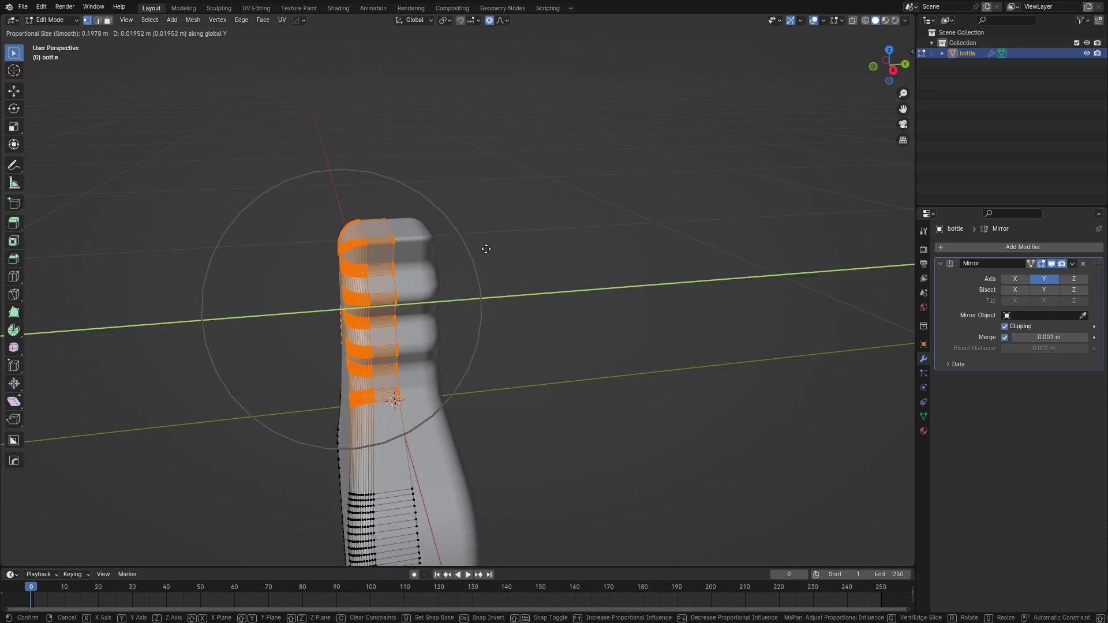
Step: Confirm the neck move, apply the Mirror modifier, and delete the unwanted vertices
{"action": "left_click", "coordinate": [488, 249]}
{"action": "mouse_move", "coordinate": [488, 248]}
{"action": "middle_mouse_down"}
{"action": "mouse_move", "coordinate": [508, 290]}
{"action": "mouse_move", "coordinate": [584, 336]}
{"action": "middle_mouse_up"}
{"action": "key", "text": "Tab"}
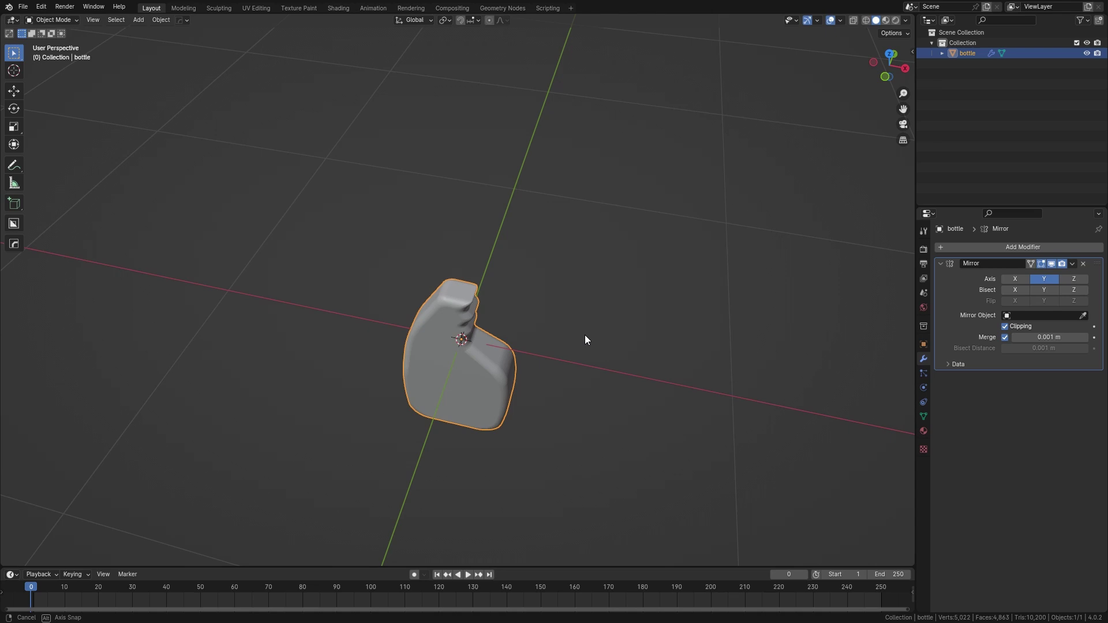
{"action": "scroll", "coordinate": [585, 335], "scroll_direction": "up", "scroll_amount": 2}
{"action": "scroll", "coordinate": [581, 329], "scroll_direction": "up", "scroll_amount": 2}
{"action": "key", "text": "ctrl+a"}
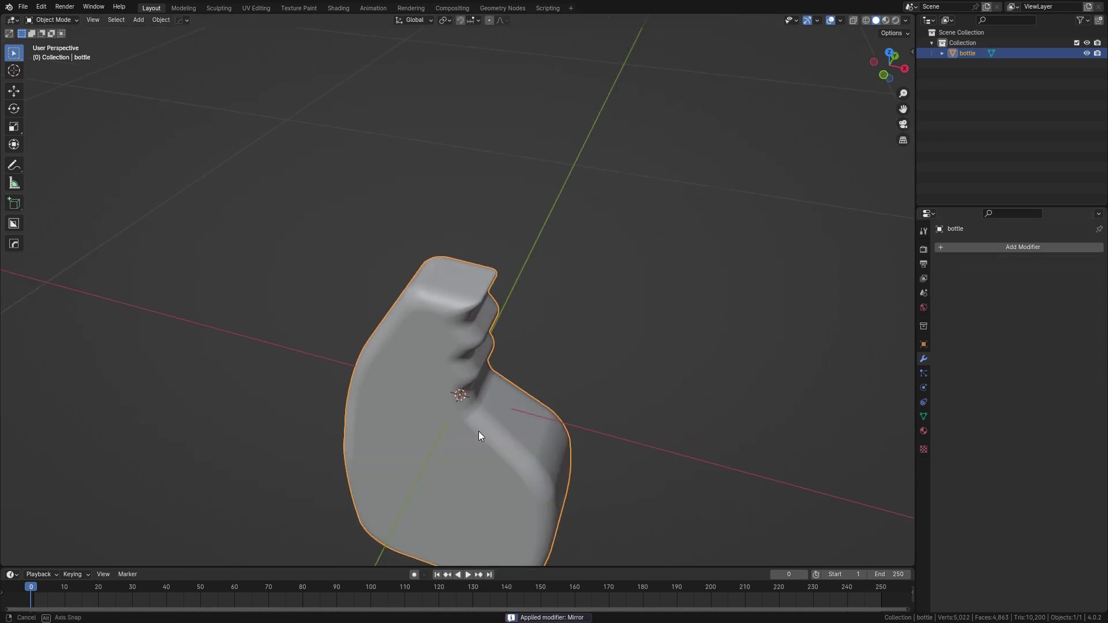
{"action": "key", "text": "Tab"}
{"action": "middle_click_drag", "start_coordinate": [479, 432], "coordinate": [436, 355]}
{"action": "key", "text": "x"}
{"action": "left_click", "coordinate": [435, 355]}
Step: Fill the open gaps and bottle-top opening with faces, then return to Object Mode
{"action": "middle_click_drag", "start_coordinate": [435, 287], "coordinate": [361, 399]}
{"action": "scroll", "coordinate": [361, 399], "scroll_direction": "up", "scroll_amount": 3}
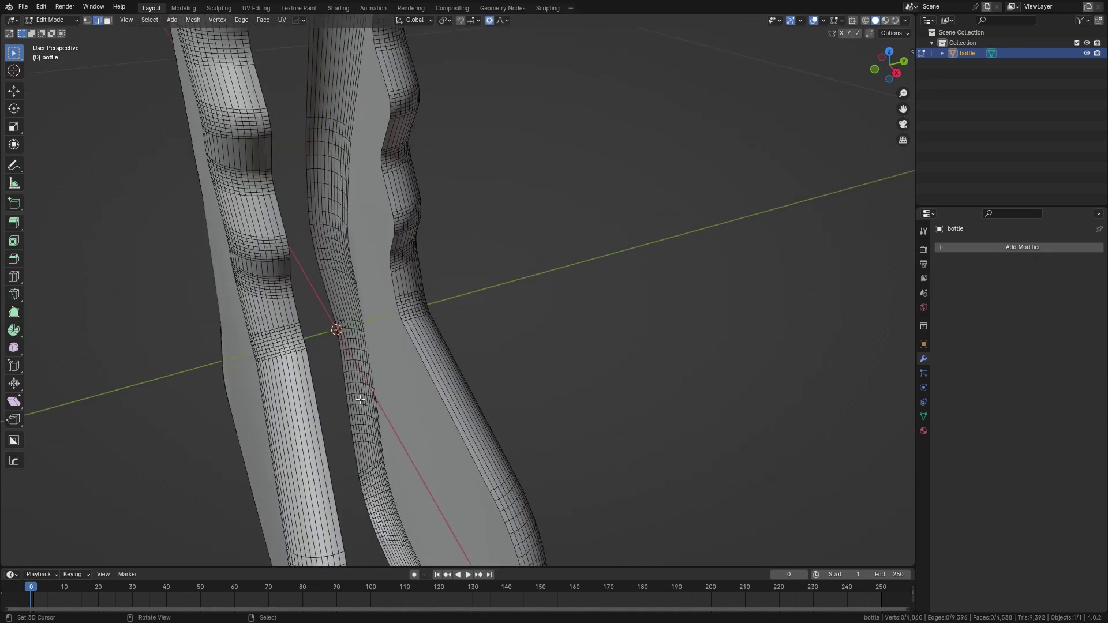
{"action": "key", "text": "f"}
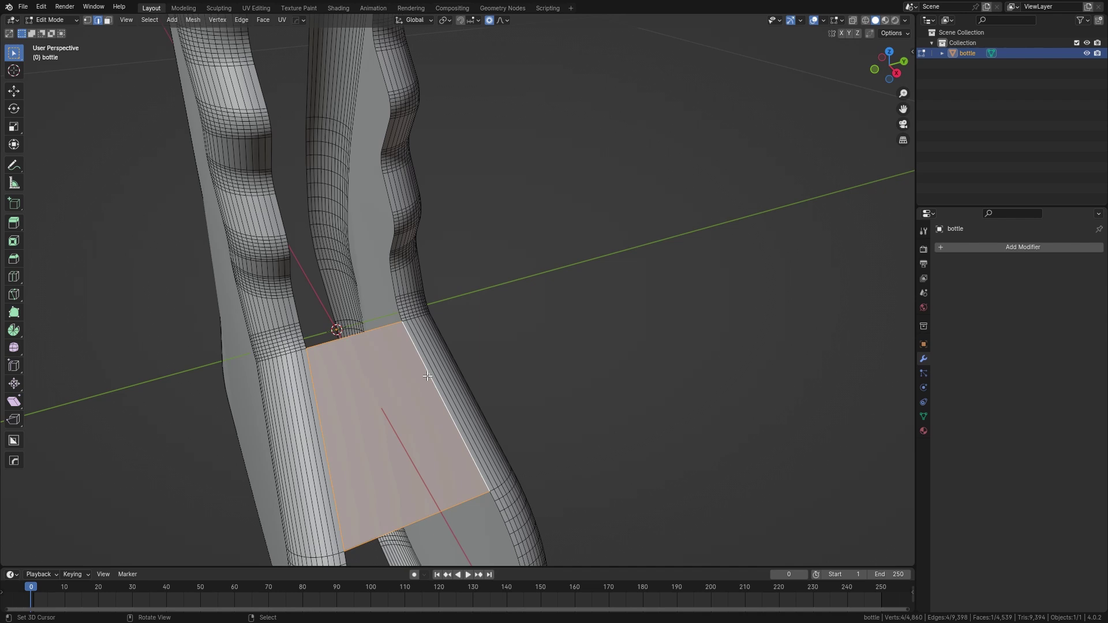
{"action": "scroll", "coordinate": [389, 376], "scroll_direction": "down", "scroll_amount": 4}
{"action": "key", "text": "f"}
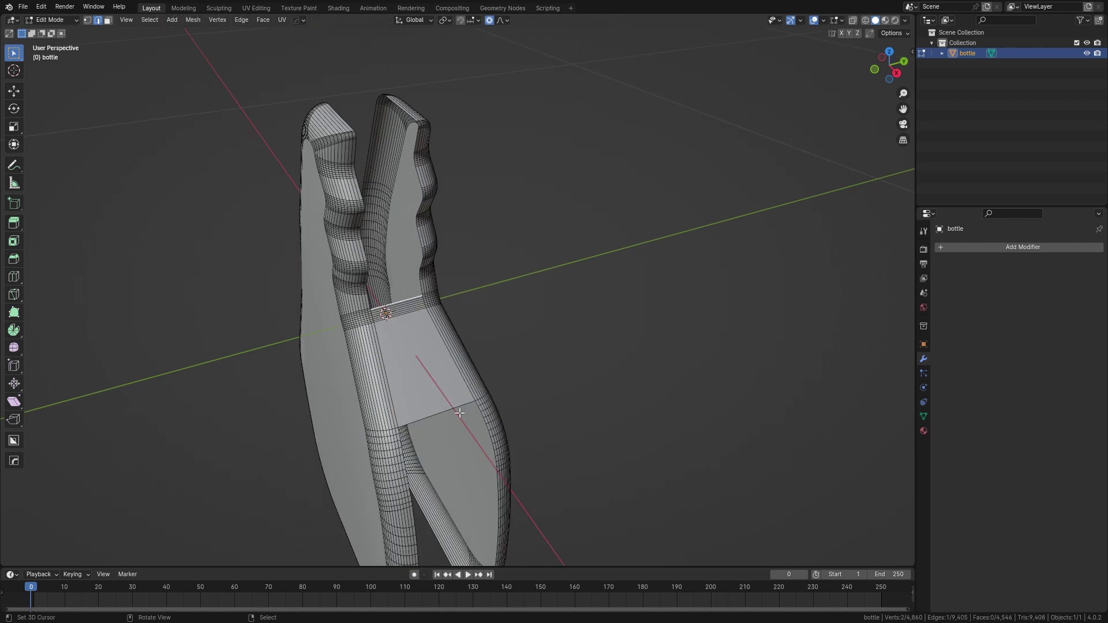
{"action": "key", "text": "f"}
{"action": "key", "text": "f"}
{"action": "key", "text": "f"}
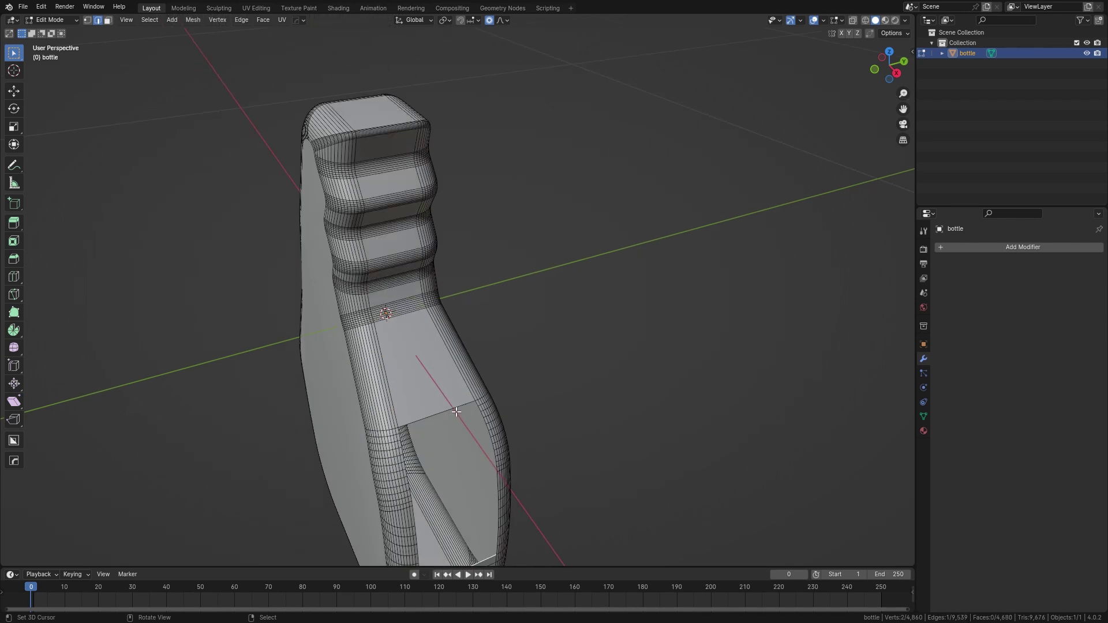
{"action": "key", "text": "f"}
{"action": "key", "text": "f"}
{"action": "key", "text": "Tab"}
{"action": "mouse_move", "coordinate": [414, 301]}
{"action": "middle_mouse_down"}
{"action": "mouse_move", "coordinate": [490, 279]}
{"action": "mouse_move", "coordinate": [416, 343]}
{"action": "middle_mouse_up"}
Step: Shade the bottle smooth
{"action": "right_click", "coordinate": [452, 259]}
{"action": "left_click", "coordinate": [452, 259]}
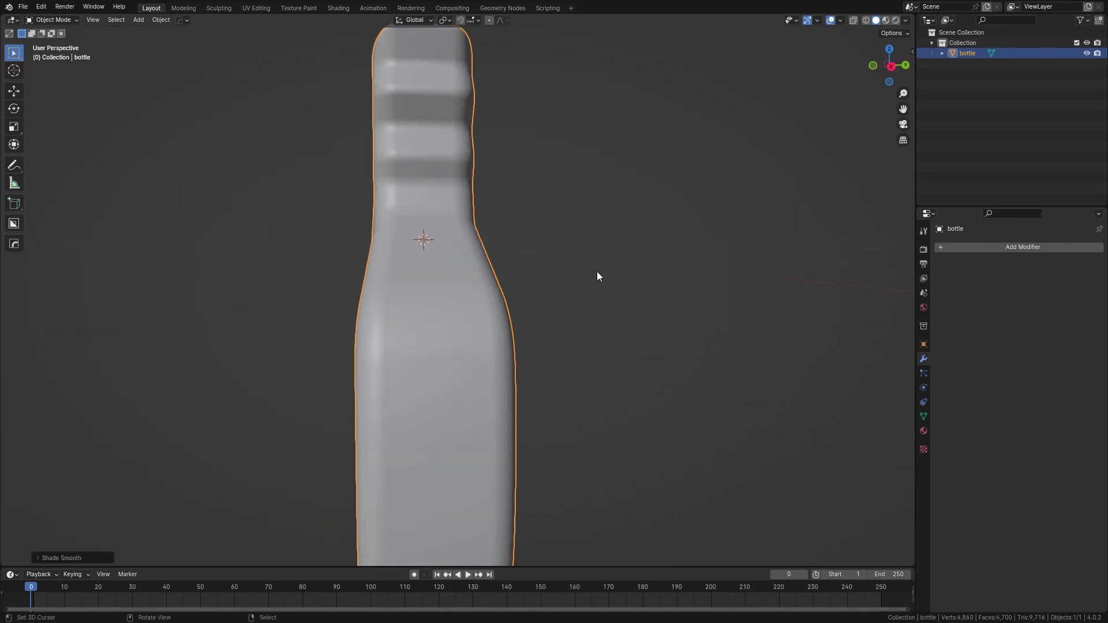
{"action": "mouse_move", "coordinate": [596, 276]}
{"action": "middle_mouse_down"}
{"action": "mouse_move", "coordinate": [500, 278]}
{"action": "mouse_move", "coordinate": [682, 282]}
{"action": "middle_mouse_up"}
{"action": "scroll", "coordinate": [512, 285], "scroll_direction": "down", "scroll_amount": 3}
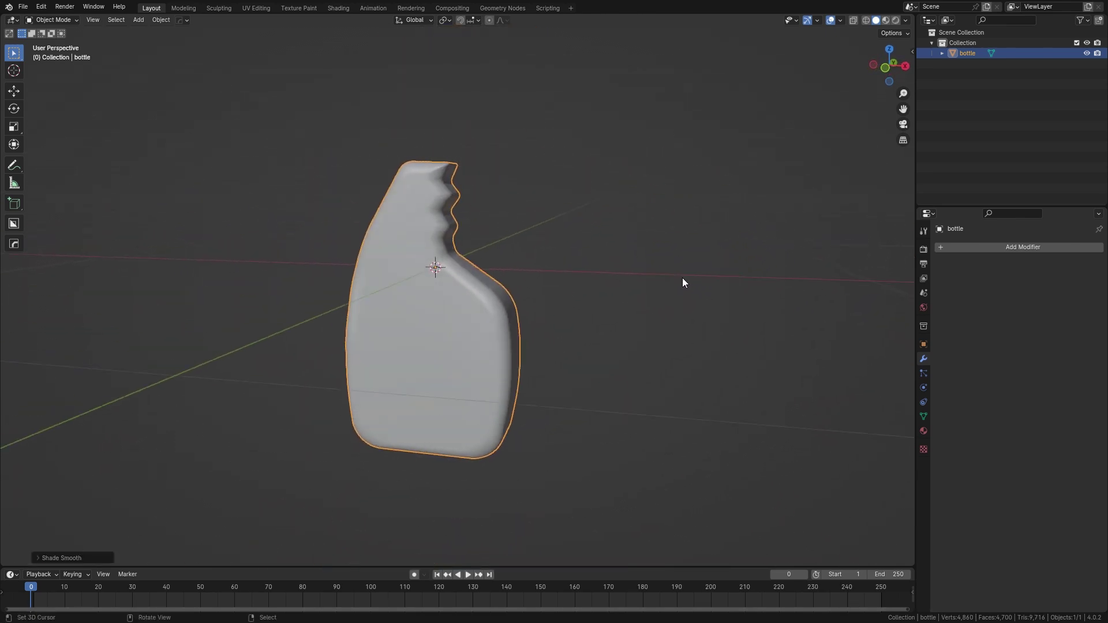
Step: Add the spray-bottle reference image as a plane and stand it upright in front view
{"action": "key", "text": "KP_1"}
{"action": "key", "text": "shift+a"}
{"action": "left_click", "coordinate": [599, 316]}
{"action": "key", "text": "Return"}
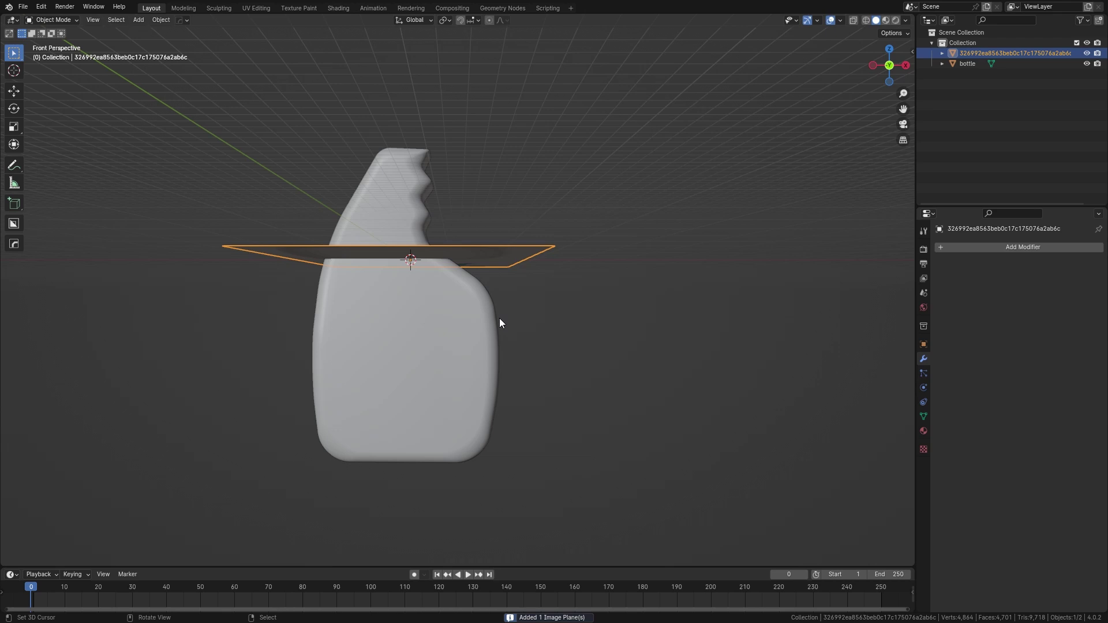
{"action": "type", "text": "rx90"}
{"action": "key", "text": "Return"}
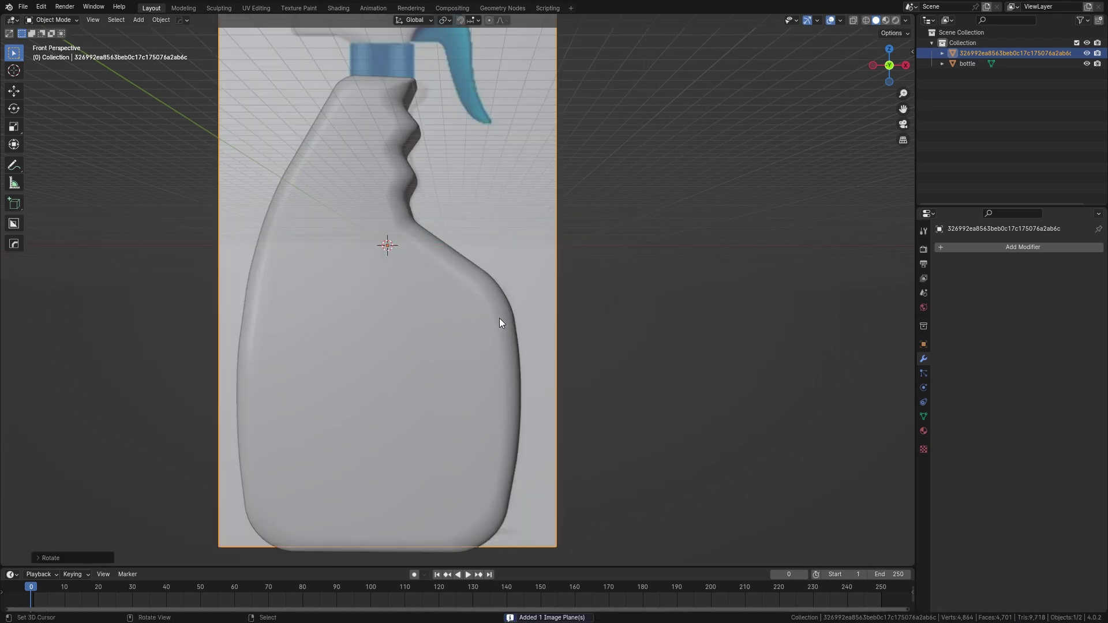
{"action": "key", "text": "KP_Divide"}
Step: Knife-cut the label panel outline on the reference plane and delete the surrounding faces
{"action": "key", "text": "Tab"}
{"action": "key", "text": "k"}
{"action": "left_click", "coordinate": [401, 177]}
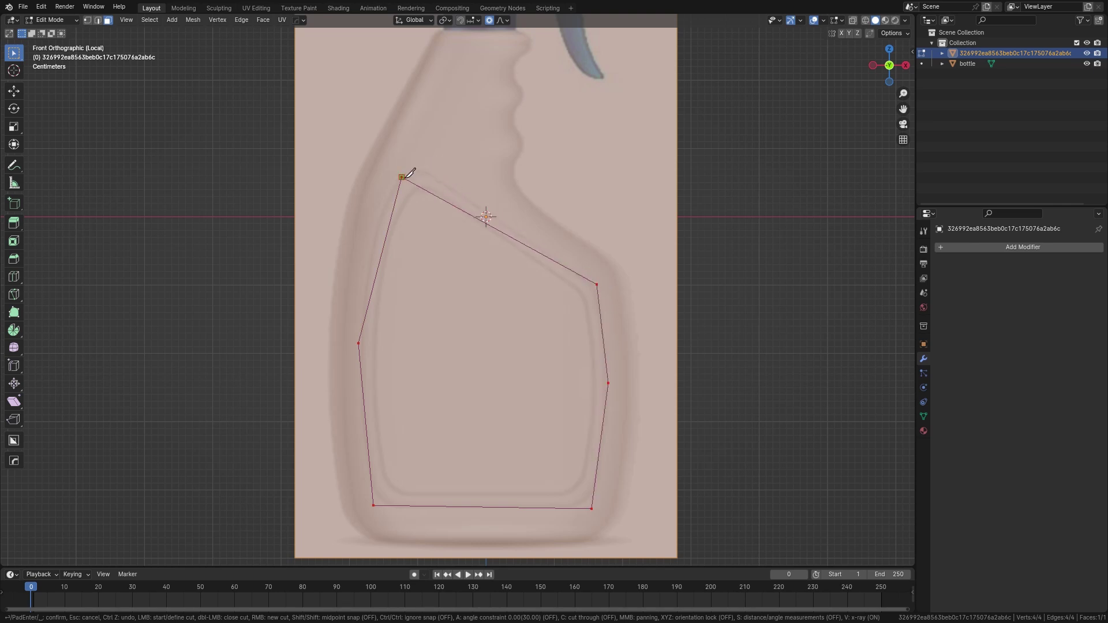
{"action": "left_click", "coordinate": [401, 177]}
{"action": "key", "text": "Return"}
{"action": "key", "text": "ctrl+i"}
{"action": "key", "text": "x"}
{"action": "left_click", "coordinate": [368, 253]}
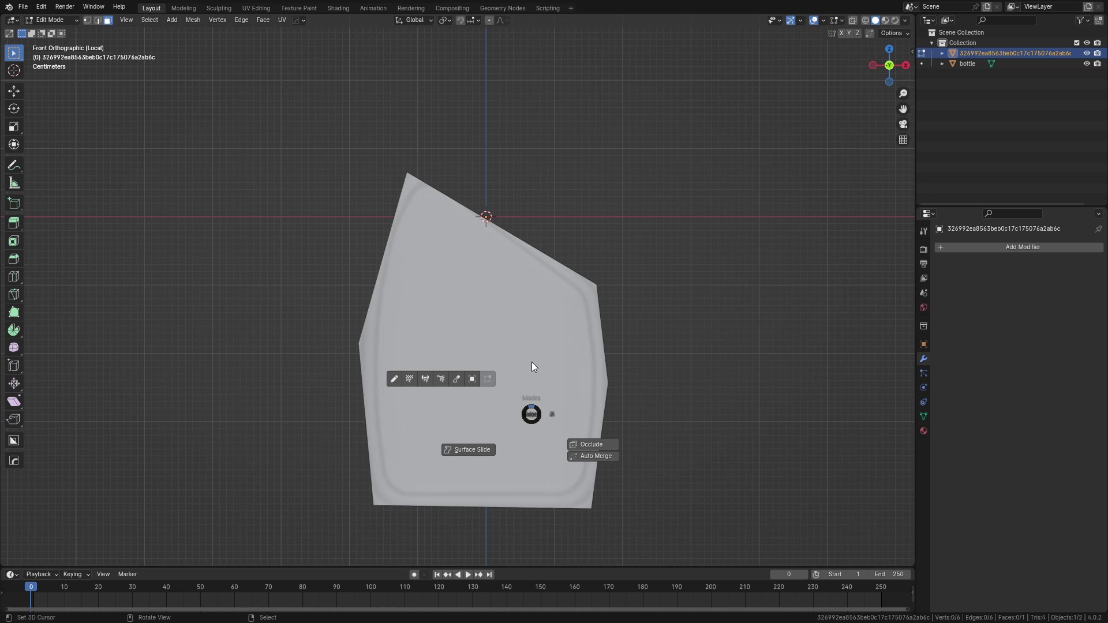
Step: Move the label face along Y beside the bottle and extrude it into a thick slab
{"action": "key", "text": "a"}
{"action": "scroll", "coordinate": [972, 241], "scroll_direction": "down", "scroll_amount": 5, "text": "ctrl"}
{"action": "key", "text": "KP_Divide"}
{"action": "key", "text": "g"}
{"action": "key", "text": "y"}
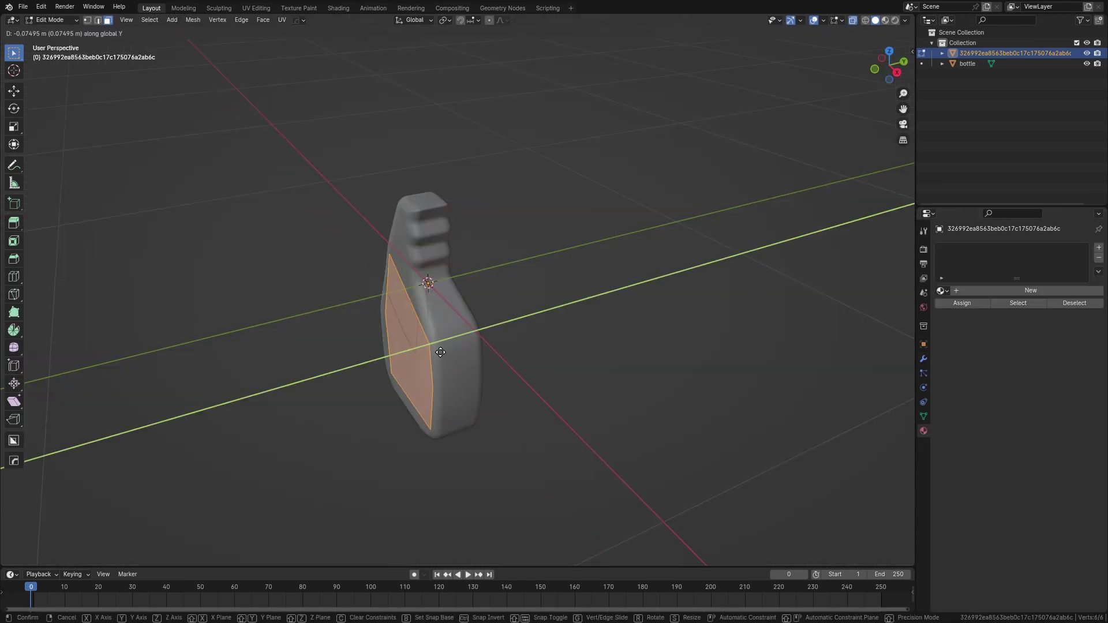
{"action": "left_click", "coordinate": [441, 352]}
{"action": "key", "text": "1"}
{"action": "key", "text": "3"}
{"action": "key", "text": "a"}
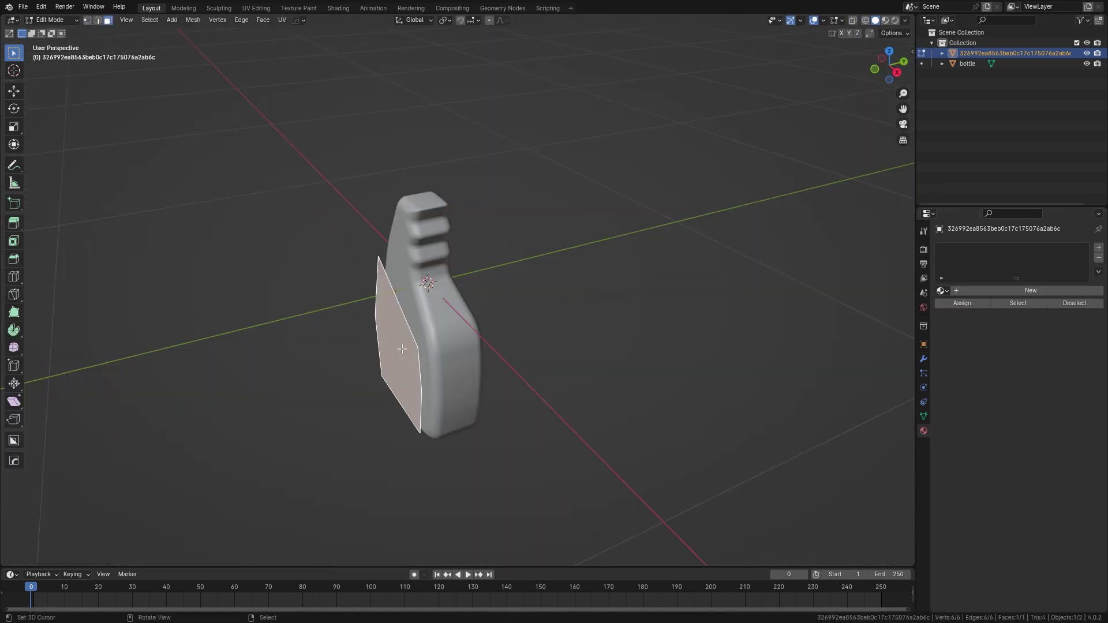
{"action": "key", "text": "e"}
{"action": "left_click", "coordinate": [373, 360]}
{"action": "scroll", "coordinate": [411, 301], "scroll_direction": "up", "scroll_amount": 2}
Step: Bevel all similar edges around the label slab and return to Object Mode
{"action": "key", "text": "2"}
{"action": "left_click", "coordinate": [311, 261]}
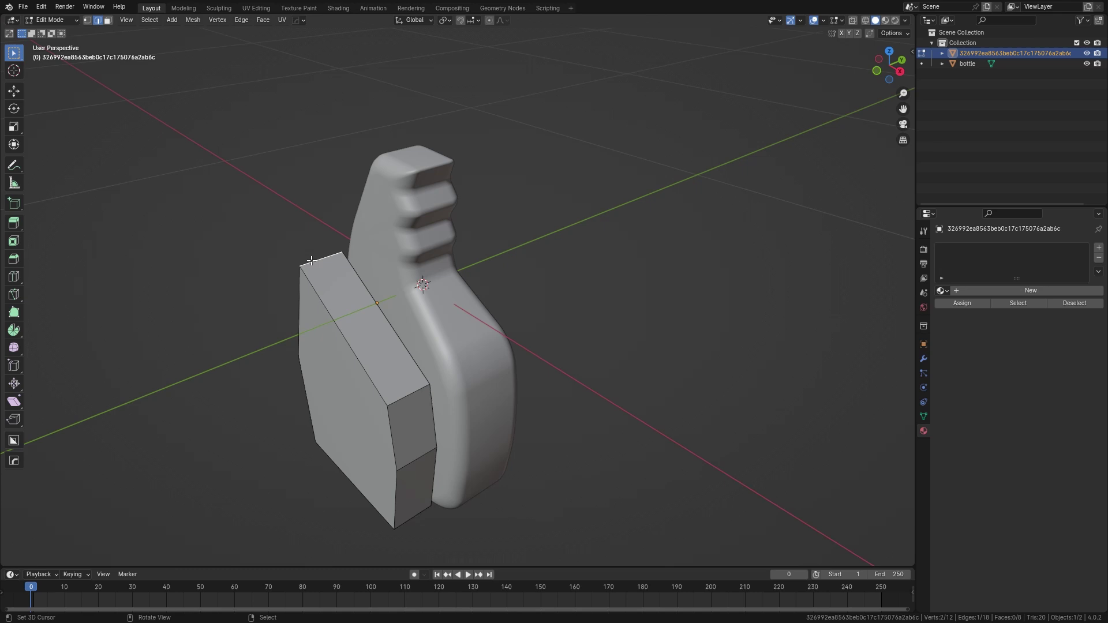
{"action": "key", "text": "shift+g"}
{"action": "left_click", "coordinate": [359, 265]}
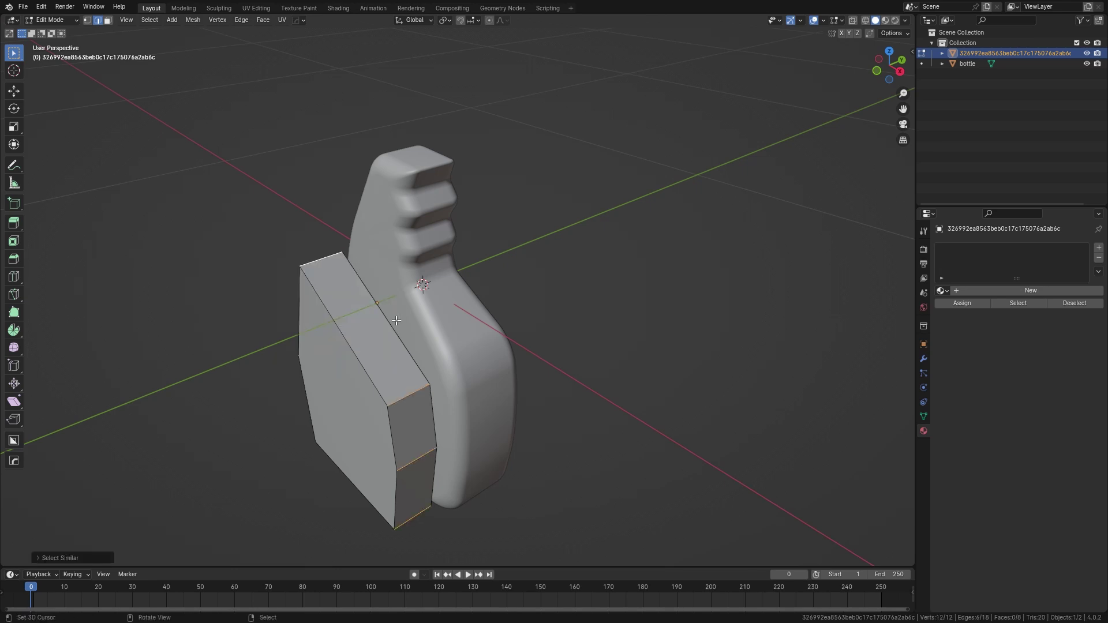
{"action": "middle_click_drag", "start_coordinate": [359, 266], "coordinate": [426, 292]}
{"action": "key", "text": "ctrl+b"}
{"action": "left_click", "coordinate": [609, 315]}
{"action": "middle_click_drag", "start_coordinate": [608, 314], "coordinate": [594, 349]}
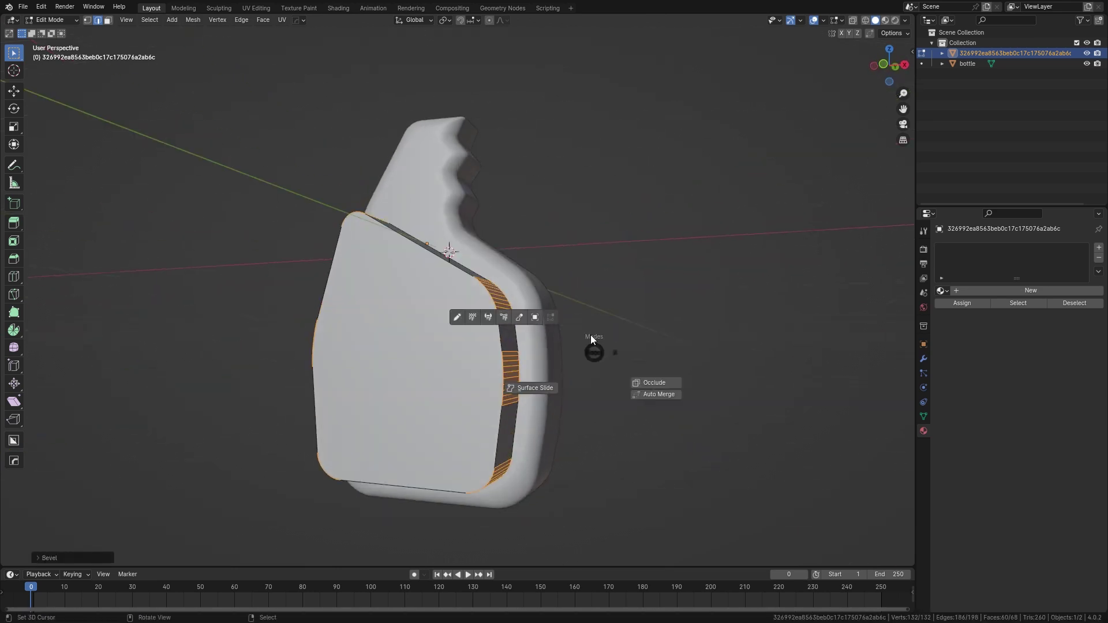
{"action": "key", "text": "Tab"}
{"action": "middle_click_drag", "start_coordinate": [560, 273], "coordinate": [423, 363]}
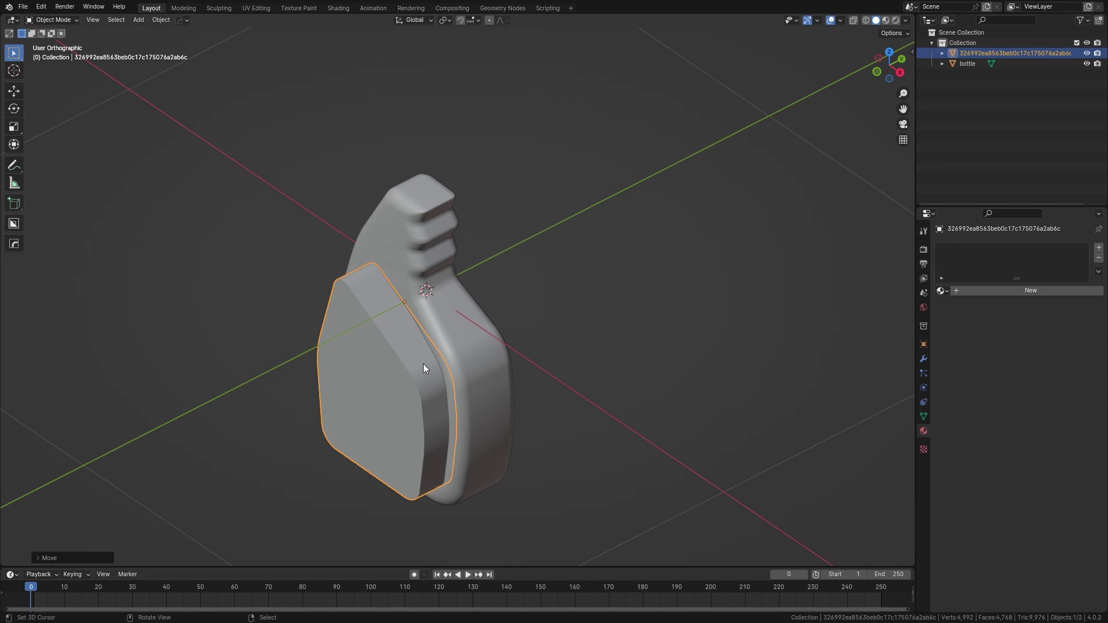
Step: Cut the slab's shape out of the bottle with a Bool Tool Brush Difference
{"action": "left_click", "coordinate": [424, 364]}
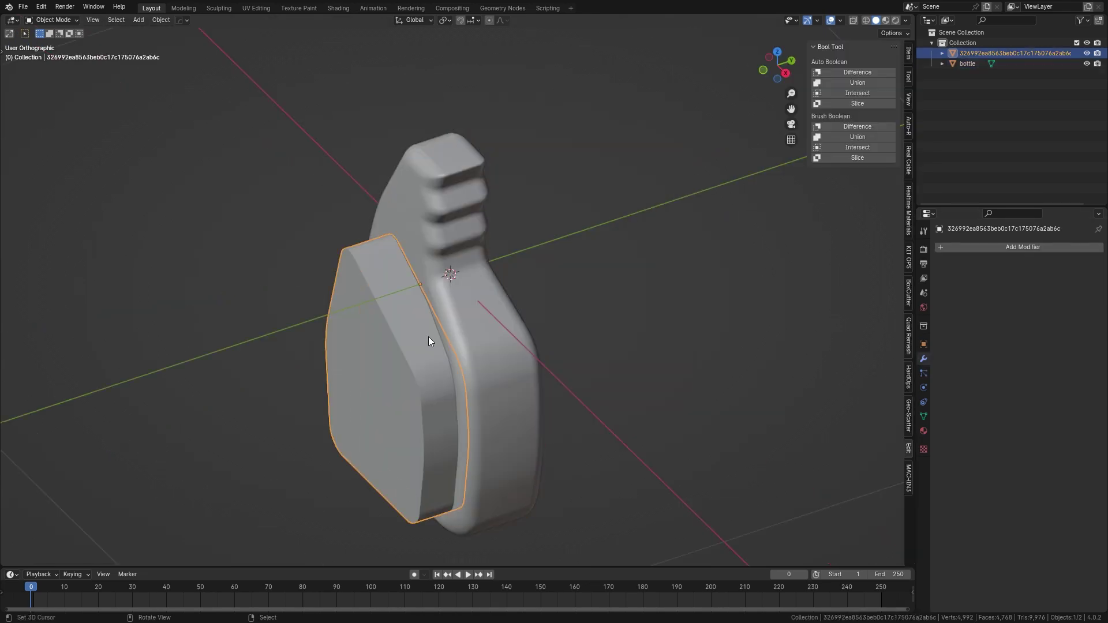
{"action": "key", "text": "g"}
{"action": "key", "text": "y"}
{"action": "left_click", "coordinate": [432, 333]}
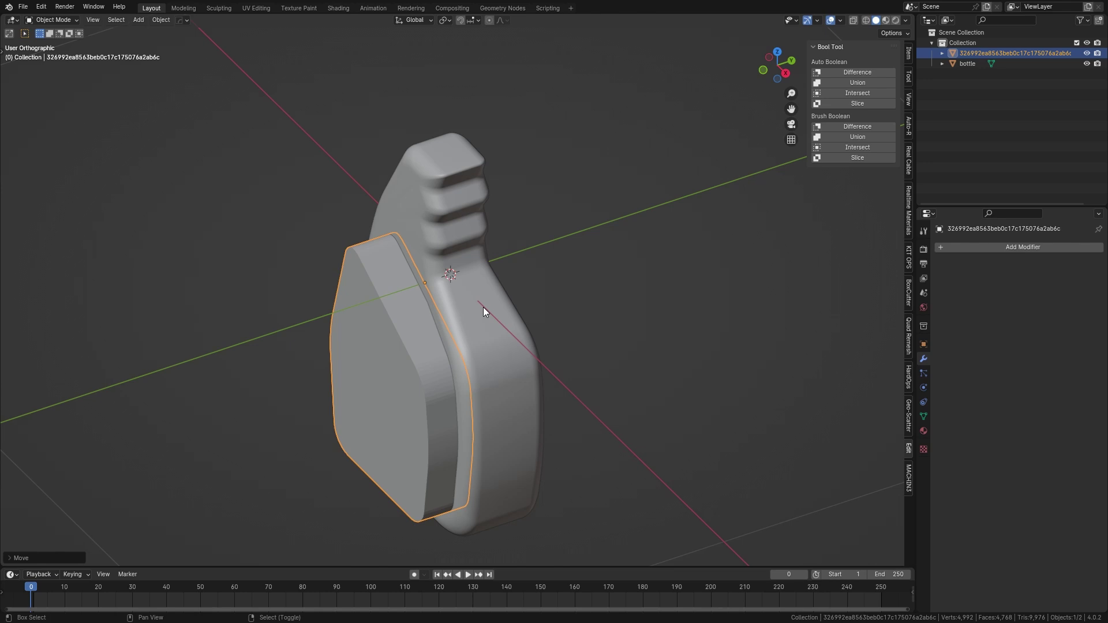
{"action": "left_click", "coordinate": [483, 308]}
{"action": "left_click", "coordinate": [836, 126]}
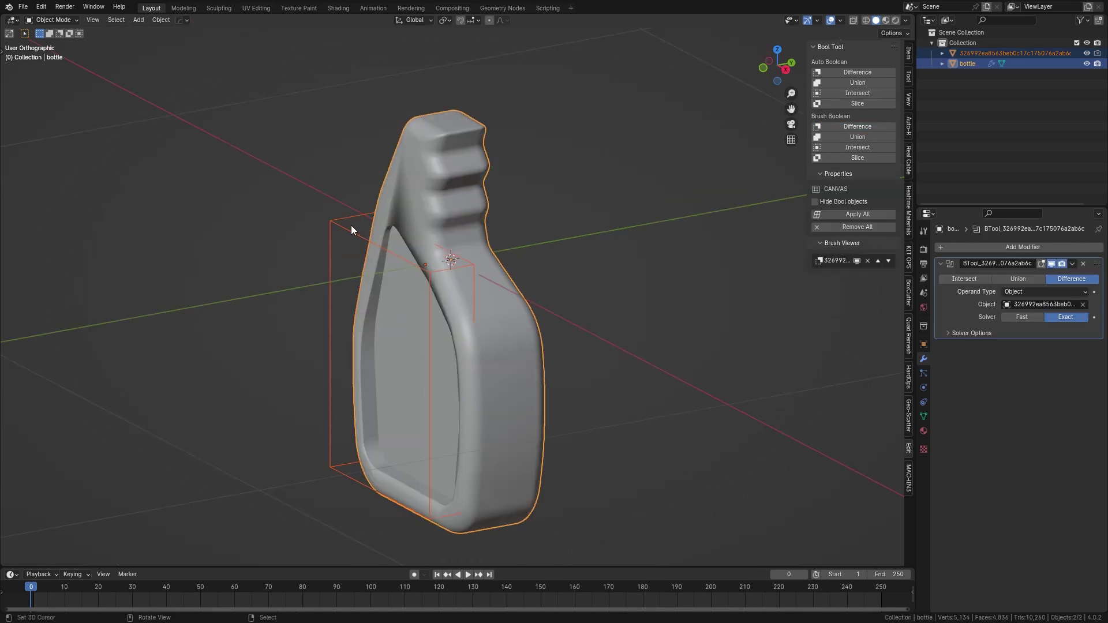
Step: Move the cutter box along the Y and X axes over the bottle front
{"action": "left_click", "coordinate": [351, 225]}
{"action": "key", "text": "g"}
{"action": "key", "text": "y"}
{"action": "key", "text": "x"}
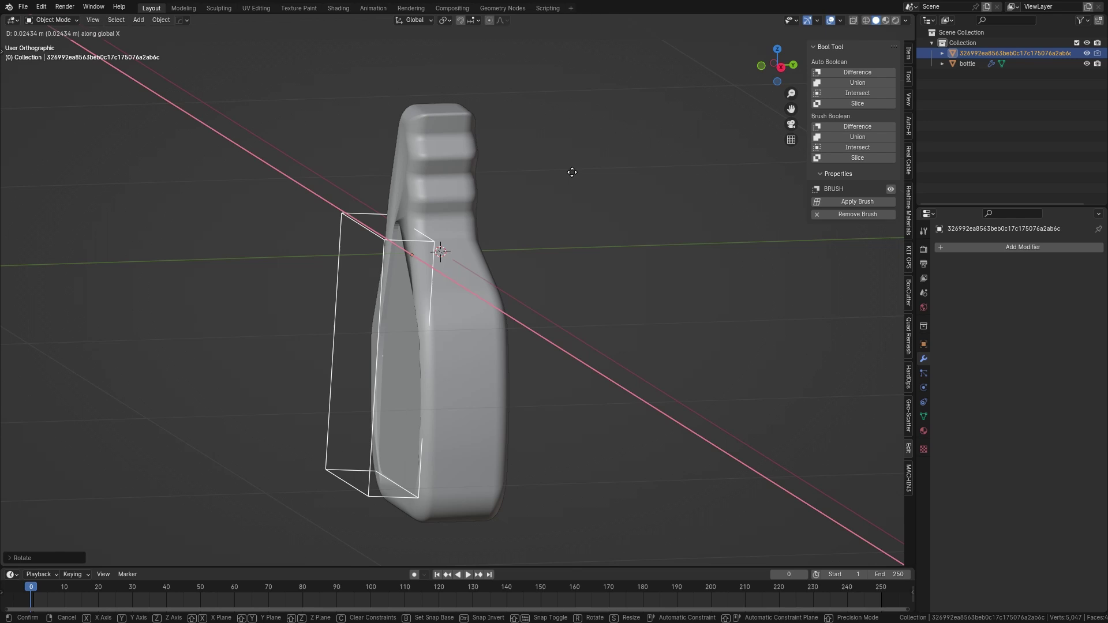
{"action": "key", "text": "y"}
{"action": "left_click", "coordinate": [588, 177]}
{"action": "scroll", "coordinate": [588, 177], "scroll_direction": "up", "scroll_amount": 3}
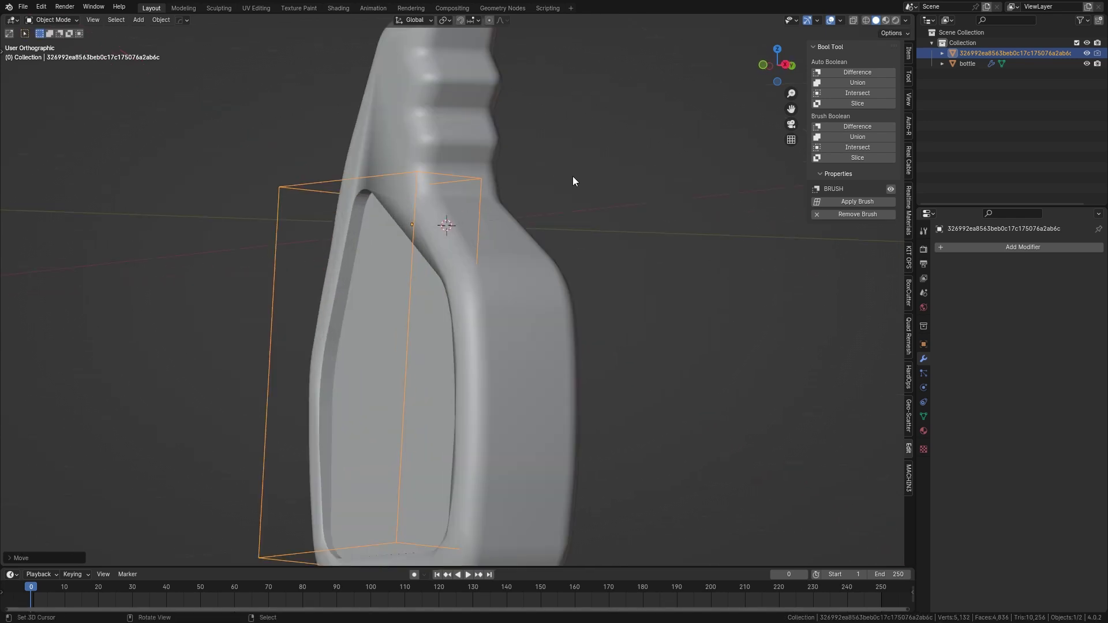
{"action": "scroll", "coordinate": [572, 175], "scroll_direction": "down", "scroll_amount": 3}
Step: Apply Shade Smooth to the bottle body
{"action": "left_click", "coordinate": [584, 256]}
{"action": "right_click", "coordinate": [585, 256]}
{"action": "left_click", "coordinate": [584, 264]}
Step: Add a Solidify modifier to the cutter with negative thickness, making a narrow groove shell
{"action": "left_click", "coordinate": [495, 277]}
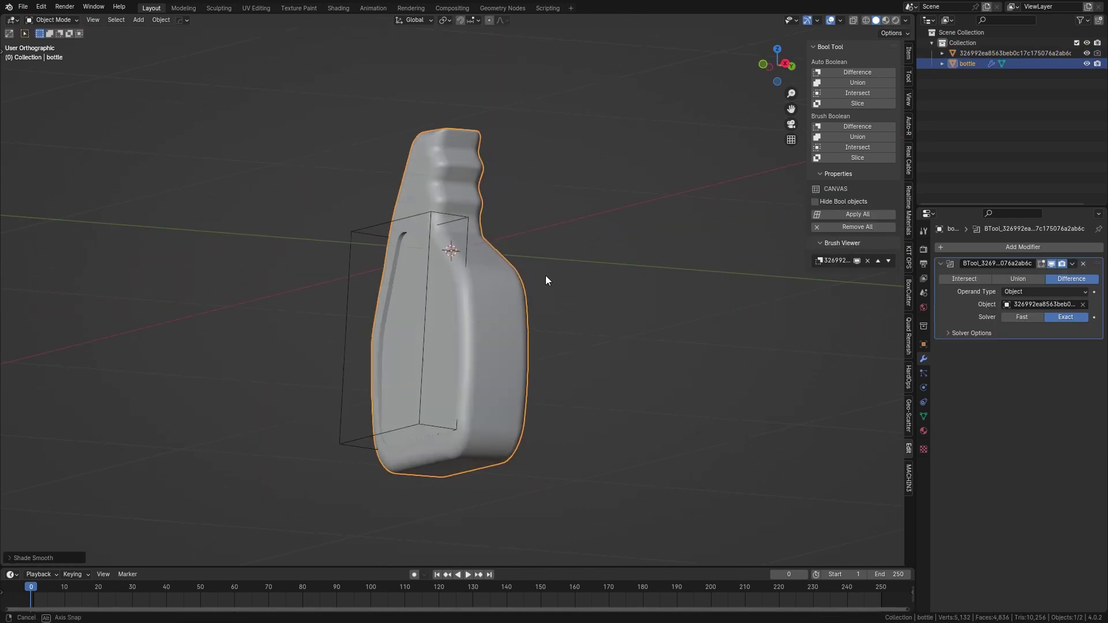
{"action": "scroll", "coordinate": [546, 275], "scroll_direction": "up", "scroll_amount": 1}
{"action": "left_click", "coordinate": [952, 247]}
{"action": "left_click", "coordinate": [1025, 372]}
{"action": "middle_click_drag", "start_coordinate": [710, 312], "coordinate": [744, 301]}
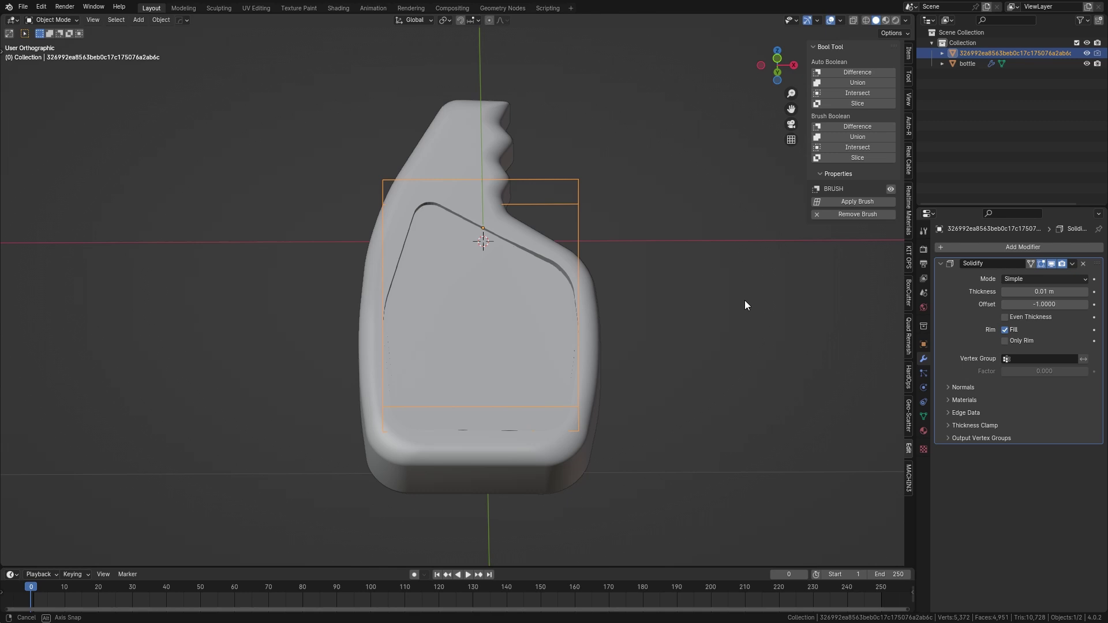
{"action": "scroll", "coordinate": [745, 300], "scroll_direction": "up", "scroll_amount": 3}
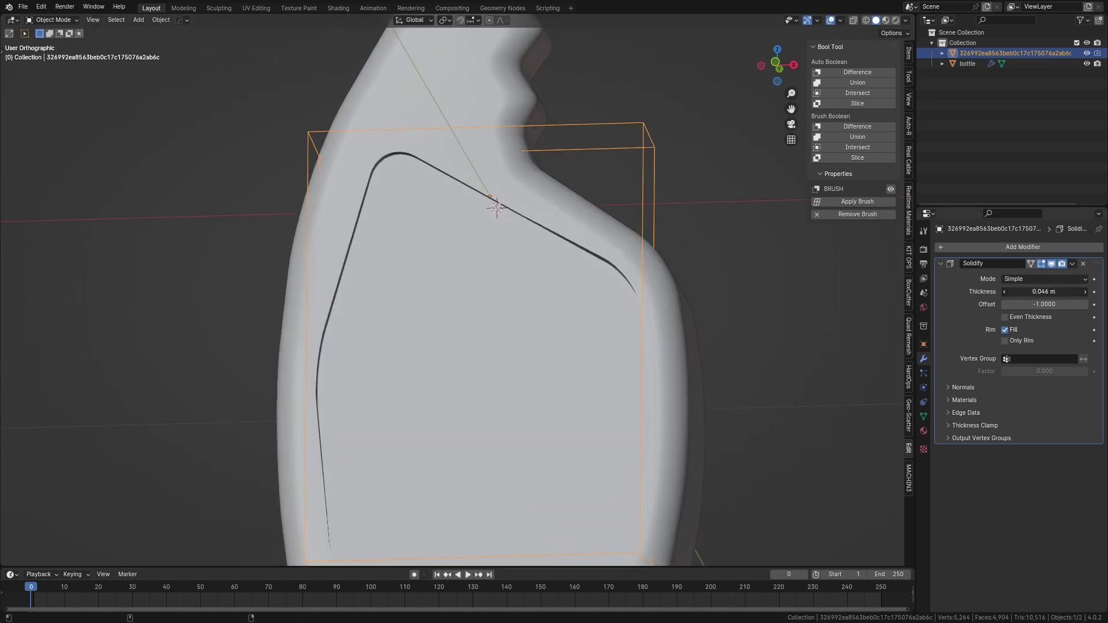
{"action": "left_click_drag", "start_coordinate": [1044, 292], "coordinate": [1022, 292]}
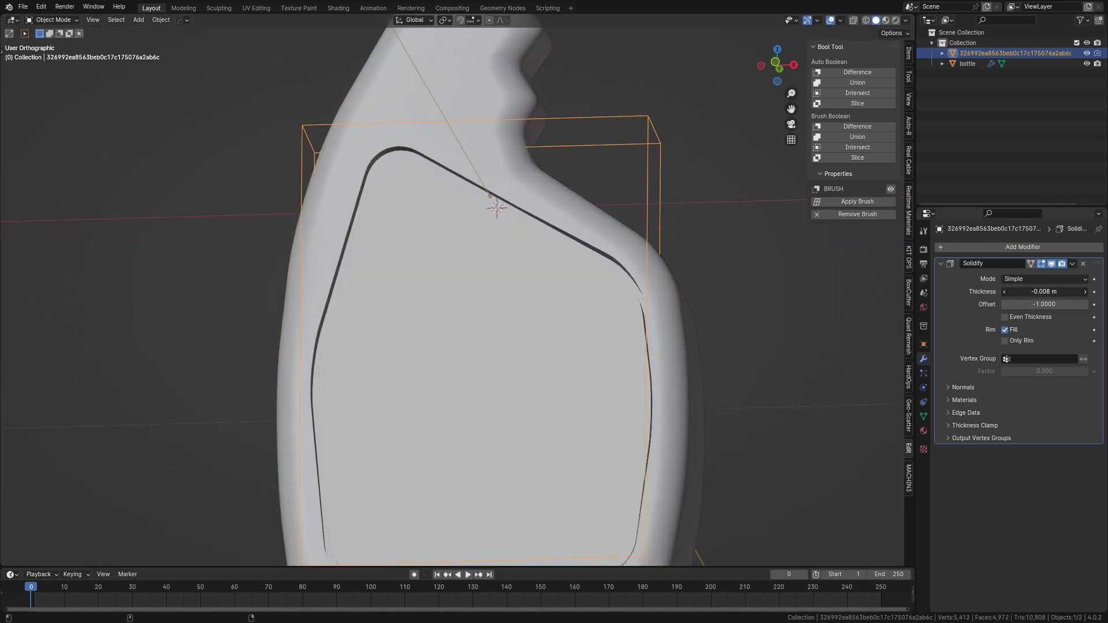
{"action": "scroll", "coordinate": [481, 290], "scroll_direction": "down", "scroll_amount": 3}
Step: Turn on Cavity viewport shading to reveal the label-panel groove
{"action": "left_click", "coordinate": [905, 20]}
{"action": "left_click", "coordinate": [848, 269]}
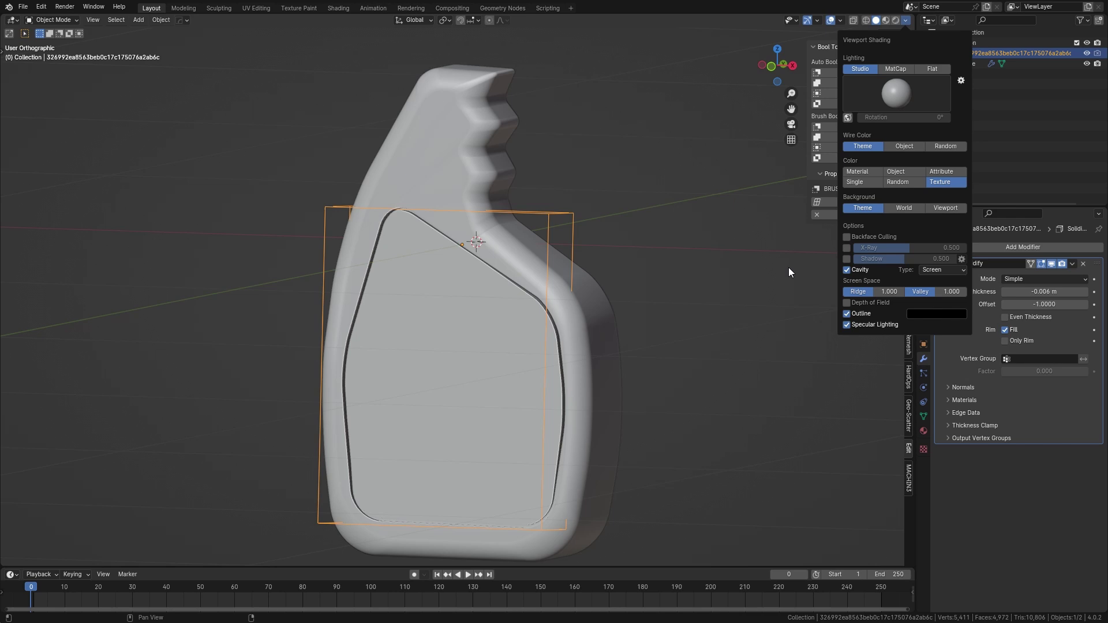
{"action": "mouse_move", "coordinate": [548, 252]}
{"action": "middle_mouse_down"}
{"action": "mouse_move", "coordinate": [595, 224]}
{"action": "mouse_move", "coordinate": [507, 295]}
{"action": "mouse_move", "coordinate": [589, 277]}
{"action": "mouse_move", "coordinate": [648, 298]}
{"action": "mouse_move", "coordinate": [668, 338]}
{"action": "mouse_move", "coordinate": [874, 213]}
{"action": "middle_mouse_up"}
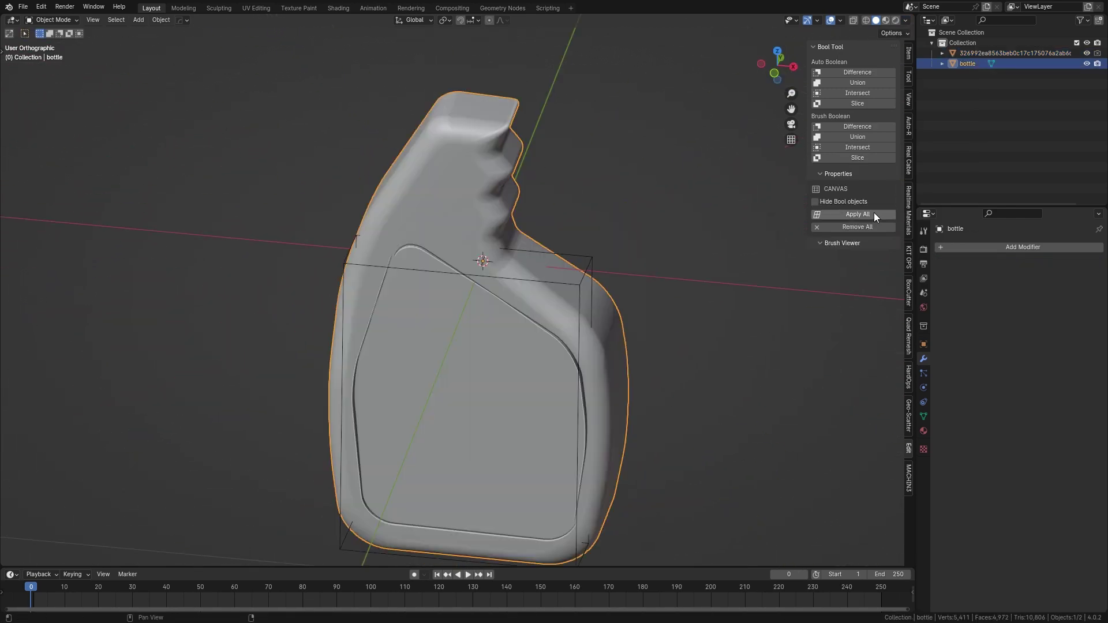
Step: Select the spray trigger cap and rotate it into place above the bottle
{"action": "left_click", "coordinate": [874, 212]}
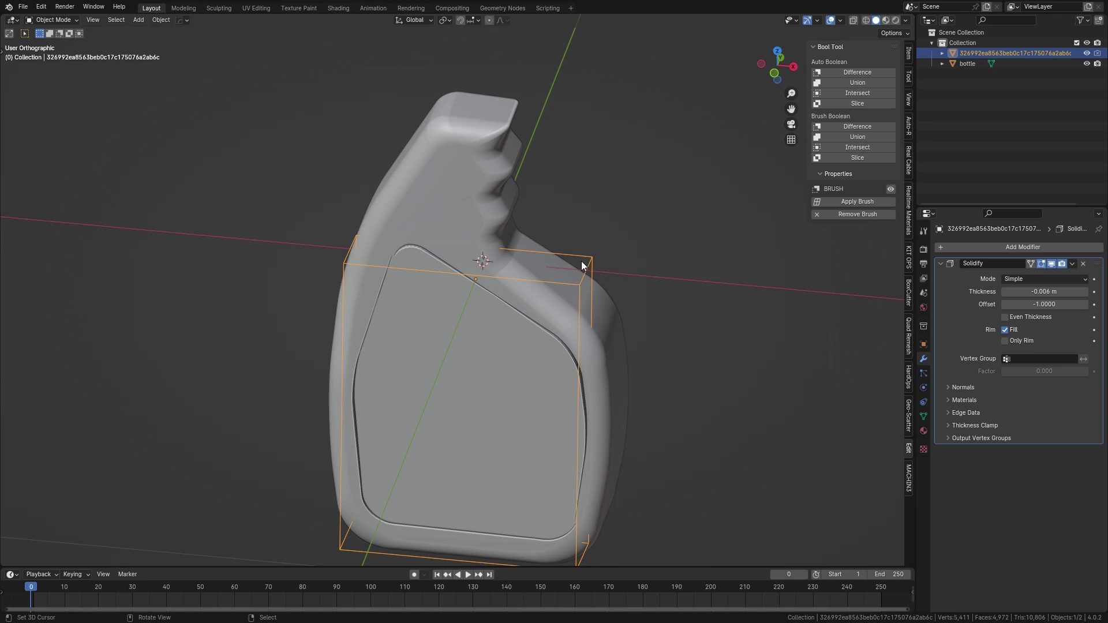
{"action": "left_click", "coordinate": [475, 116]}
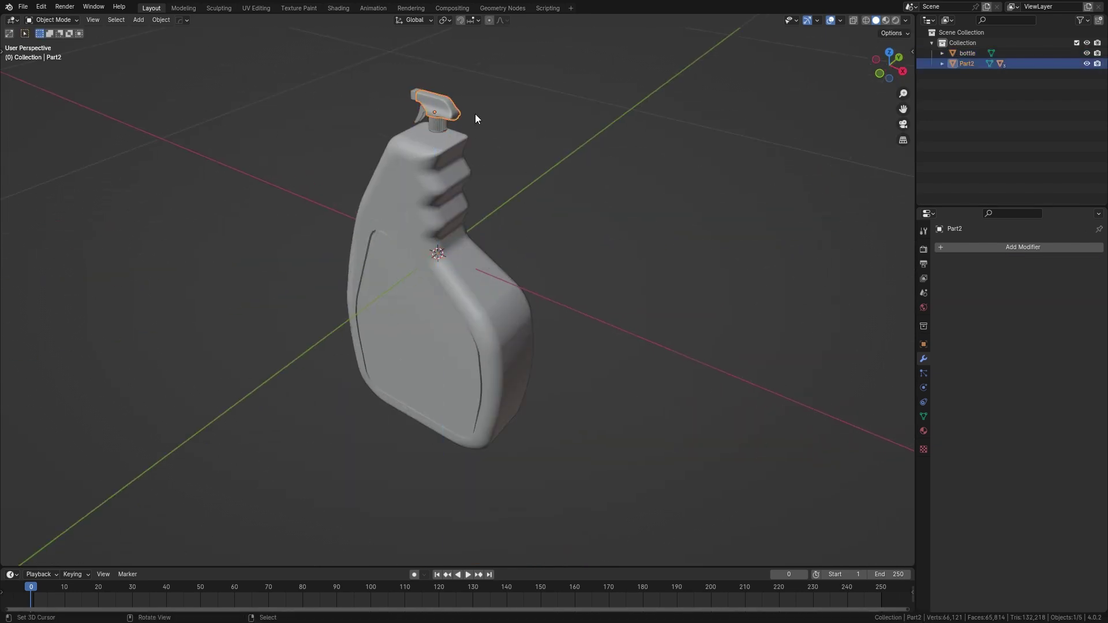
{"action": "key", "text": "r"}
{"action": "left_click", "coordinate": [375, 92]}
{"action": "scroll", "coordinate": [427, 122], "scroll_direction": "up", "scroll_amount": 3}
{"action": "scroll", "coordinate": [427, 122], "scroll_direction": "down", "scroll_amount": 5}
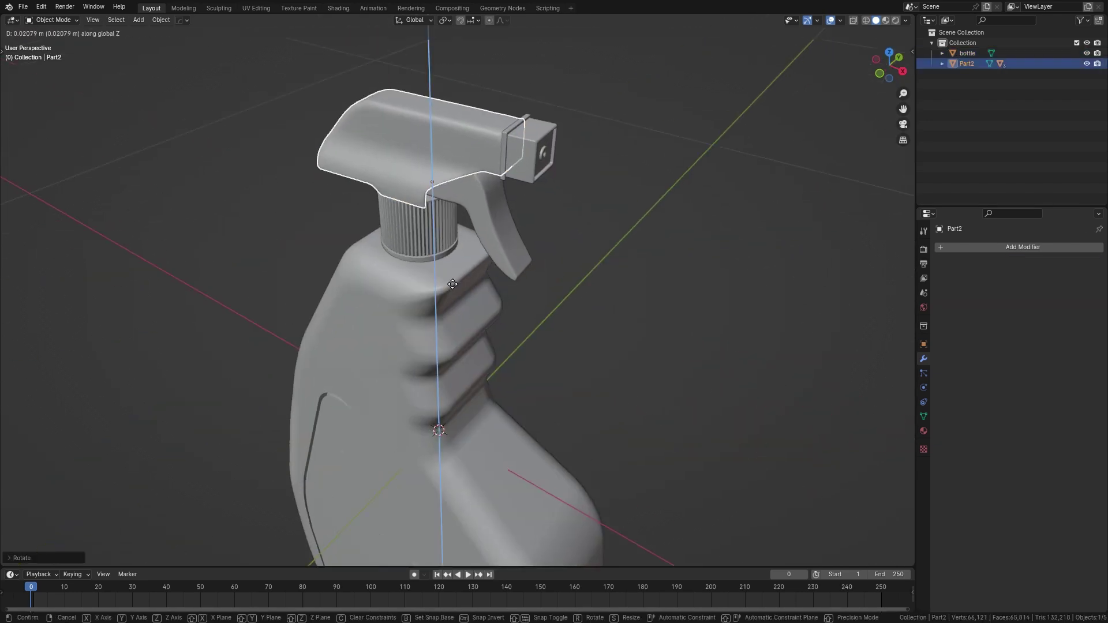
Step: Move the trigger cap along the X and Z axes to seat it on the neck
{"action": "mouse_move", "coordinate": [718, 297]}
{"action": "middle_mouse_down"}
{"action": "mouse_move", "coordinate": [672, 321]}
{"action": "mouse_move", "coordinate": [606, 322]}
{"action": "mouse_move", "coordinate": [635, 312]}
{"action": "mouse_move", "coordinate": [477, 207]}
{"action": "middle_mouse_up"}
{"action": "key", "text": "g"}
{"action": "key", "text": "x"}
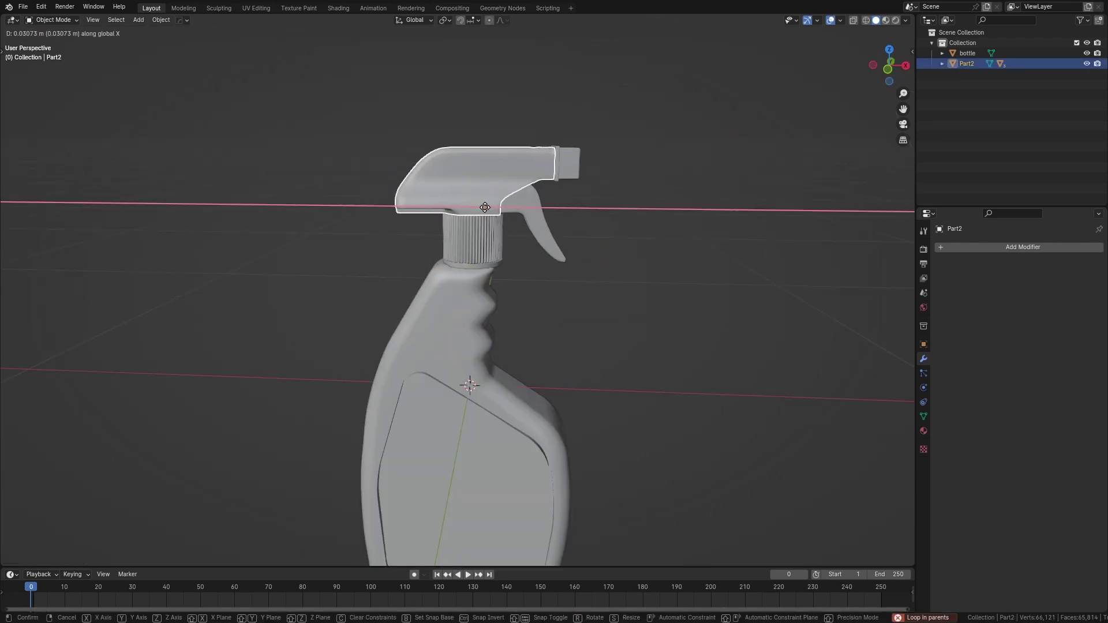
{"action": "key", "text": "z"}
{"action": "left_click", "coordinate": [569, 227]}
{"action": "key", "text": "g"}
{"action": "key", "text": "z"}
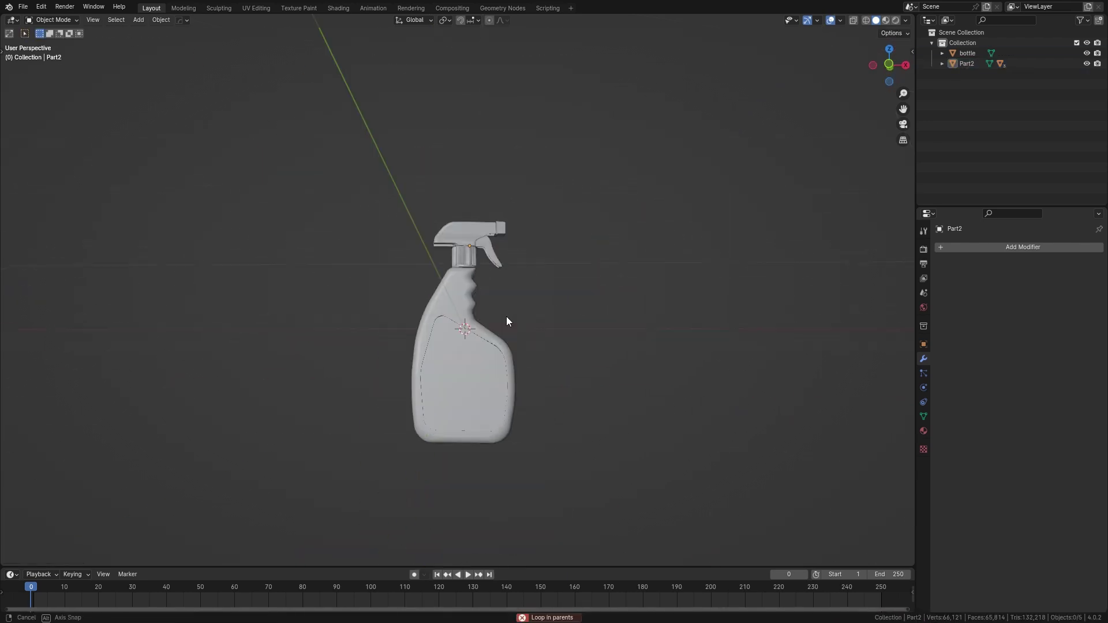